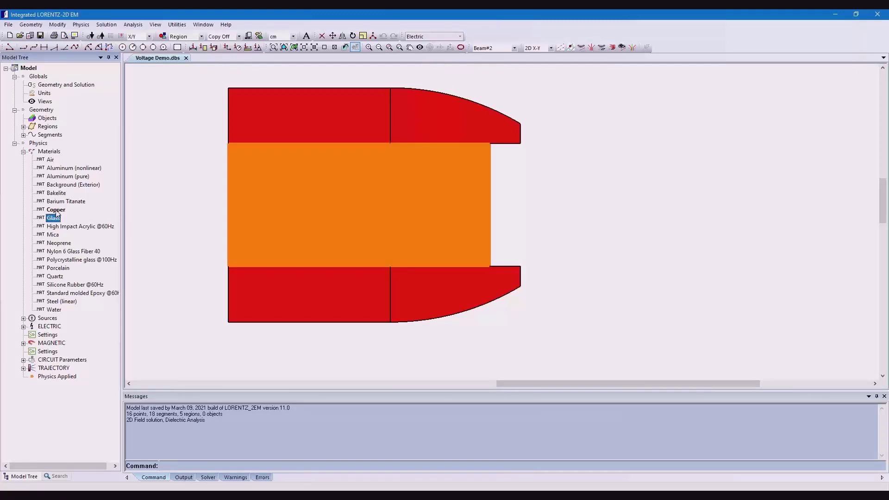
# Step: Examine which regions of the model are assigned Copper and Glass, and collapse the materials list
pyautogui.click(56, 212)
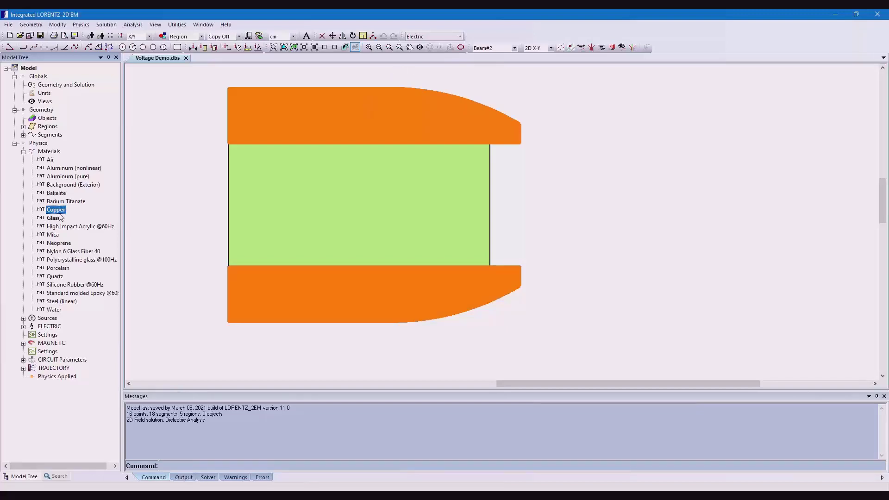
pyautogui.click(56, 218)
pyautogui.press('Up')
pyautogui.click(54, 218)
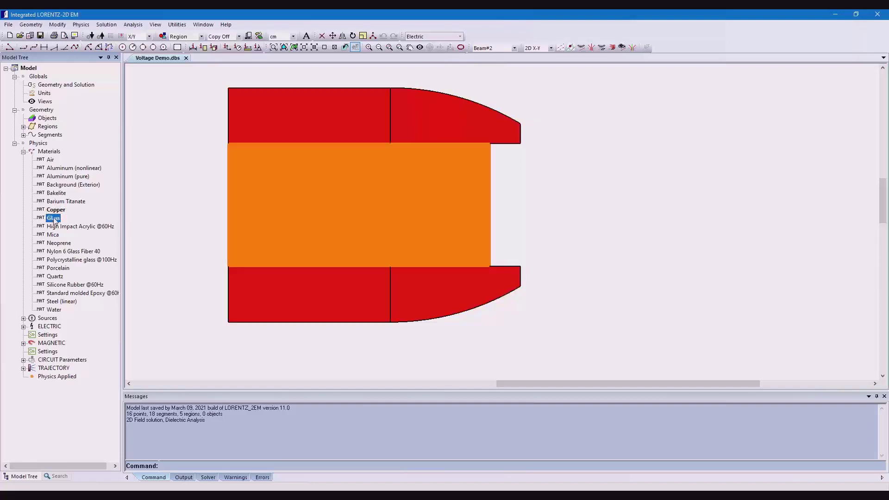
pyautogui.click(23, 152)
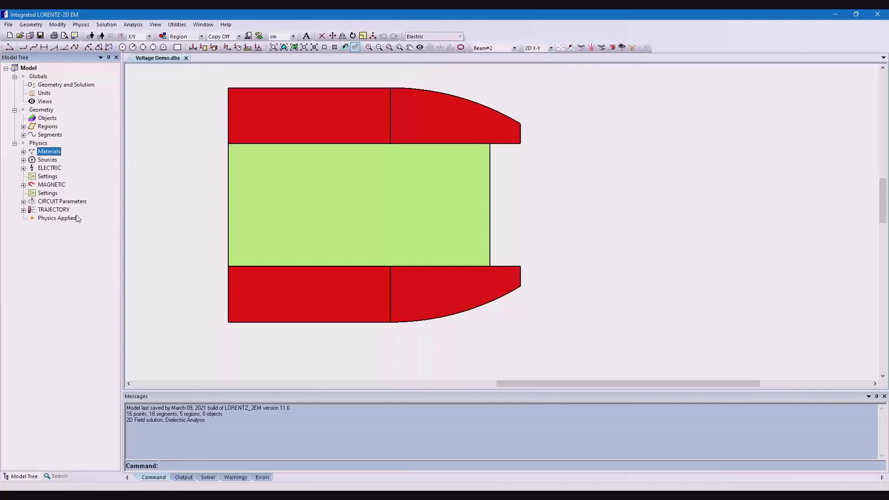
pyautogui.click(52, 211)
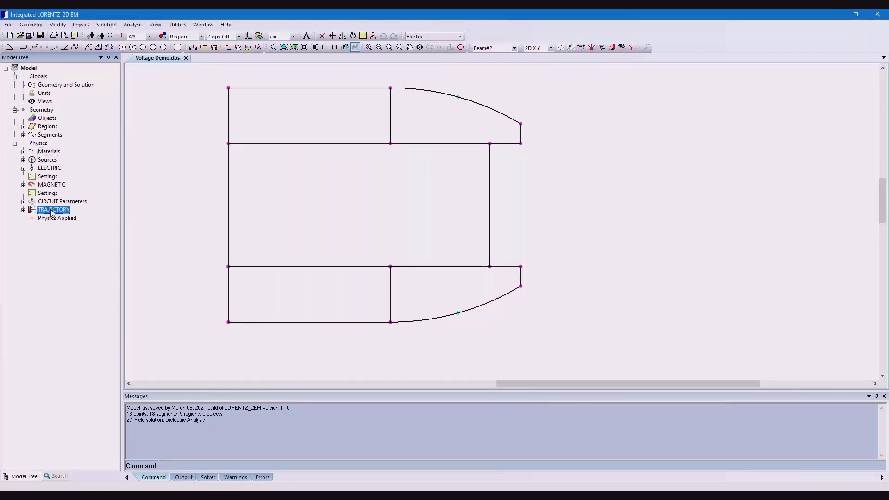
pyautogui.click(57, 185)
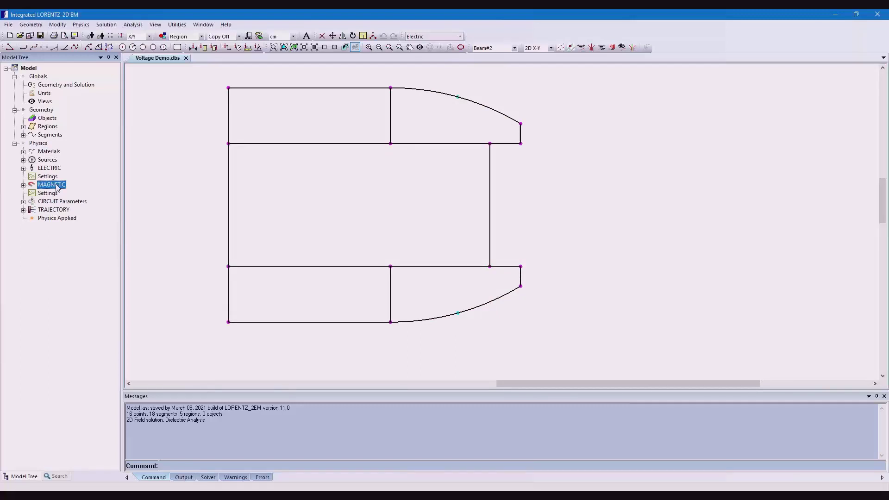
pyautogui.click(52, 169)
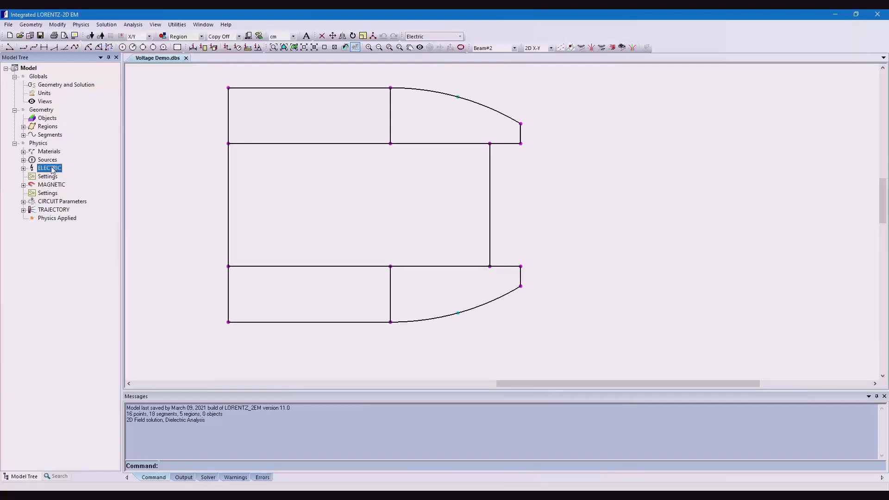
pyautogui.click(45, 203)
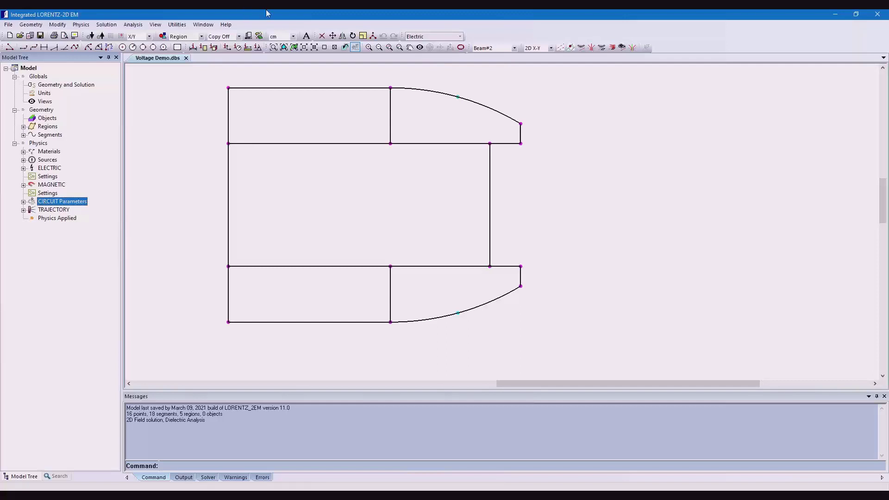
# Step: Set the solution type to a single electric field, keeping the 2D model type
pyautogui.click(59, 86)
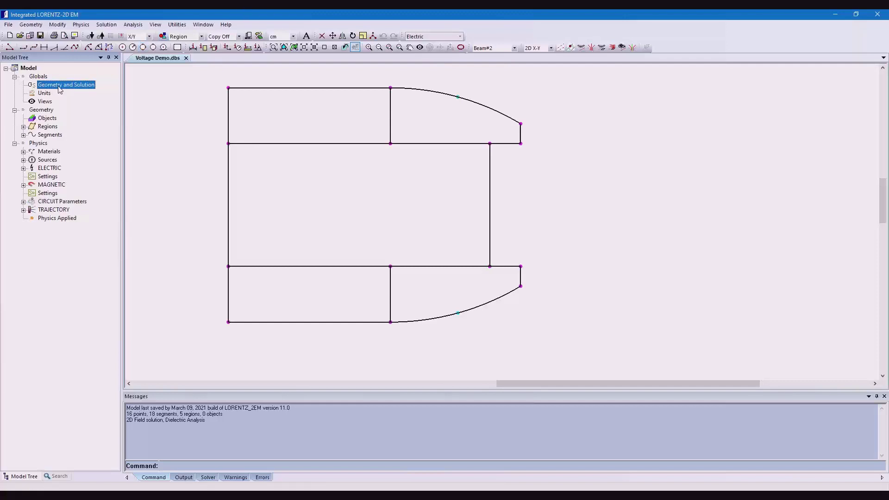
pyautogui.doubleClick(60, 86)
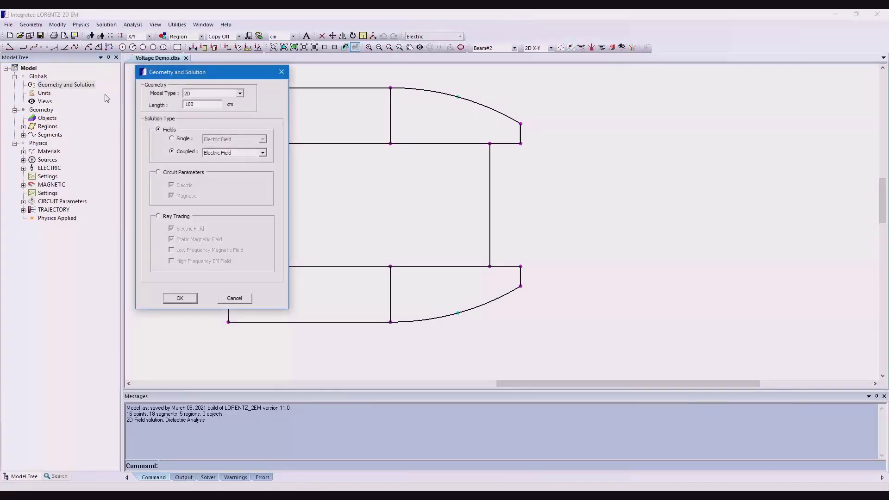
pyautogui.click(171, 138)
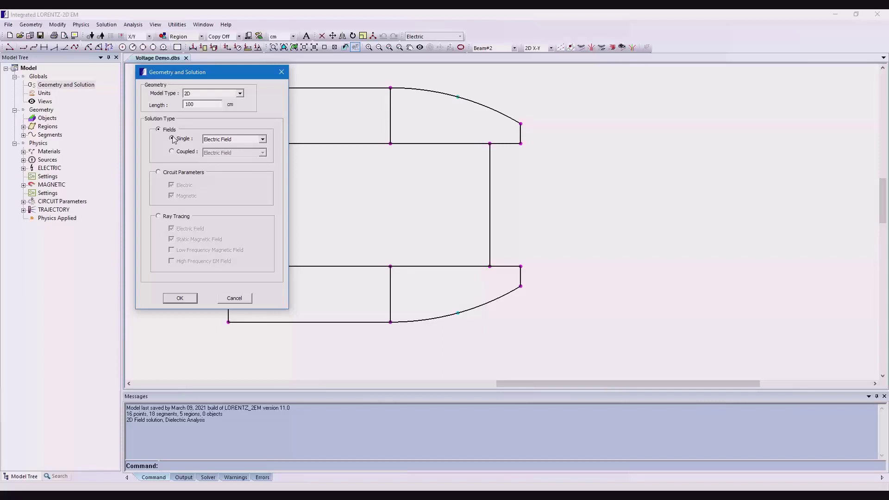
pyautogui.click(245, 138)
pyautogui.click(245, 138)
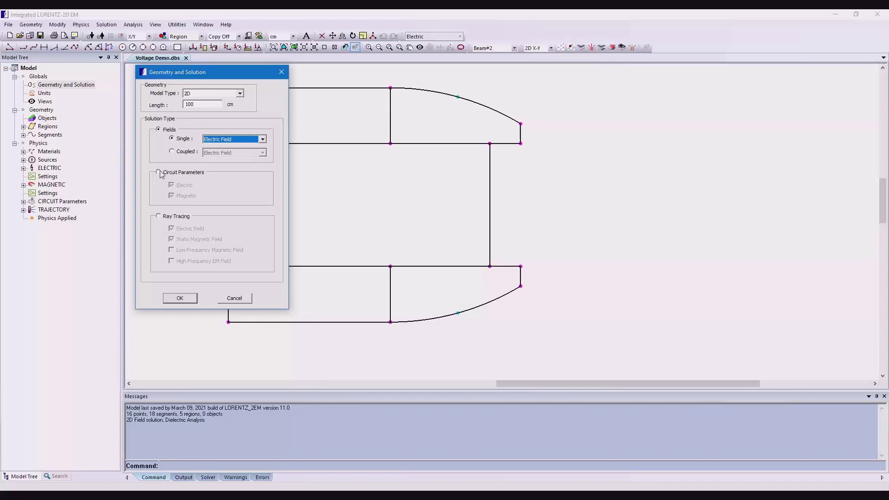
pyautogui.click(240, 94)
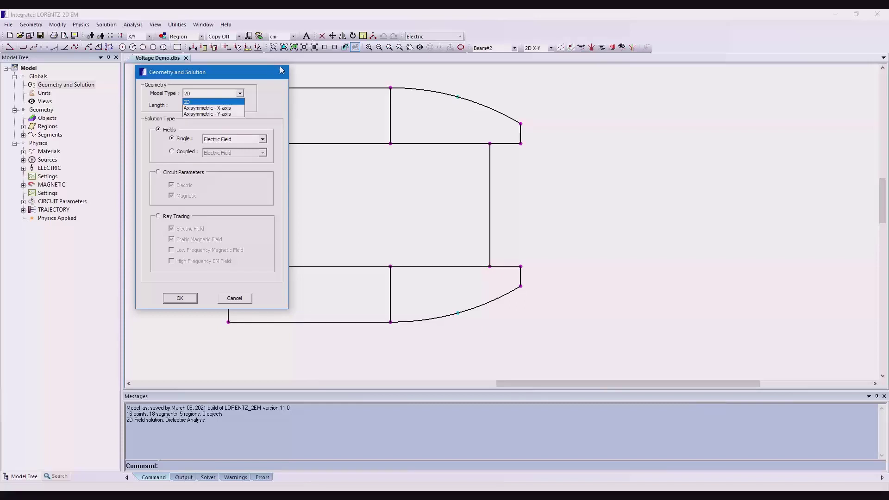
pyautogui.click(282, 74)
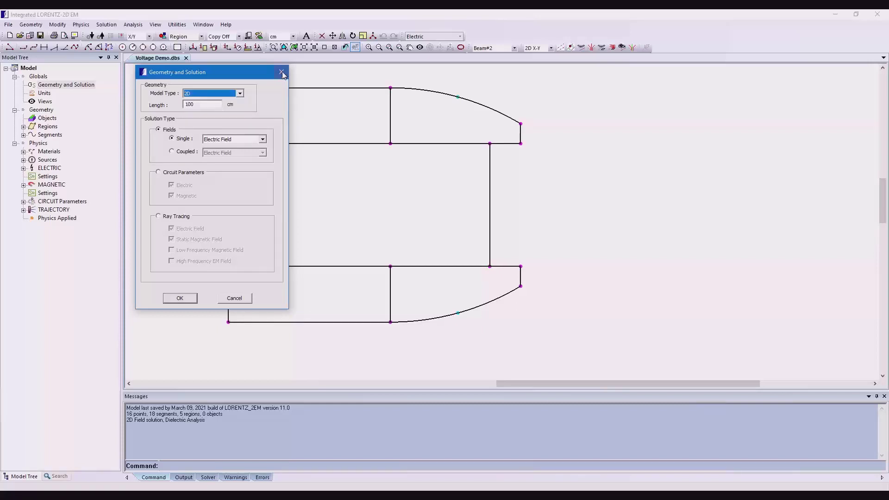
pyautogui.click(178, 298)
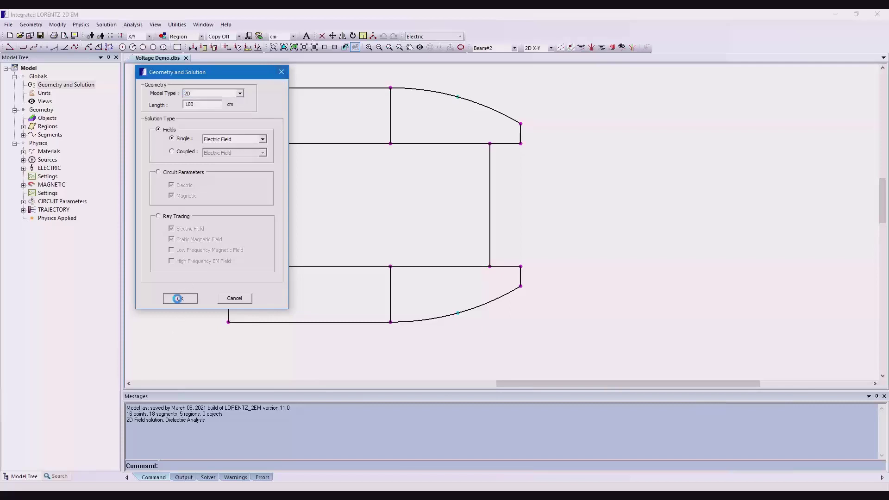
# Step: Create a voltage condition named Ground and assign it to the segments of the two upper electrode regions
pyautogui.click(23, 169)
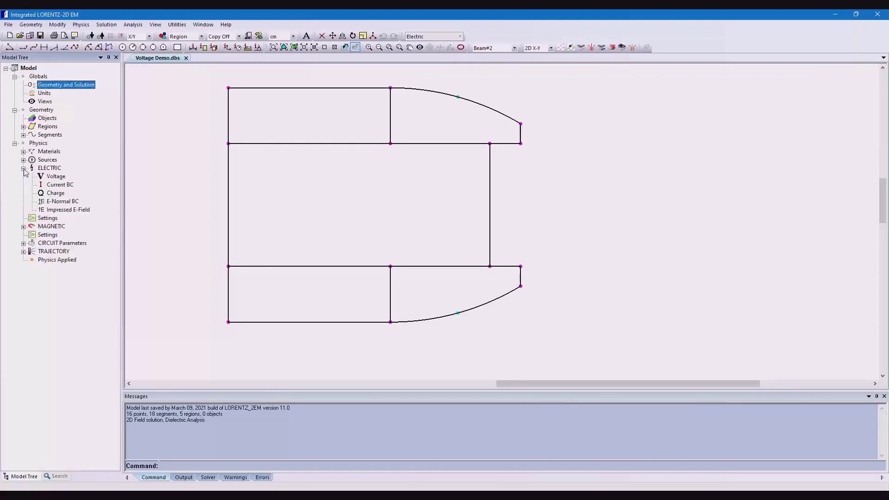
pyautogui.doubleClick(56, 178)
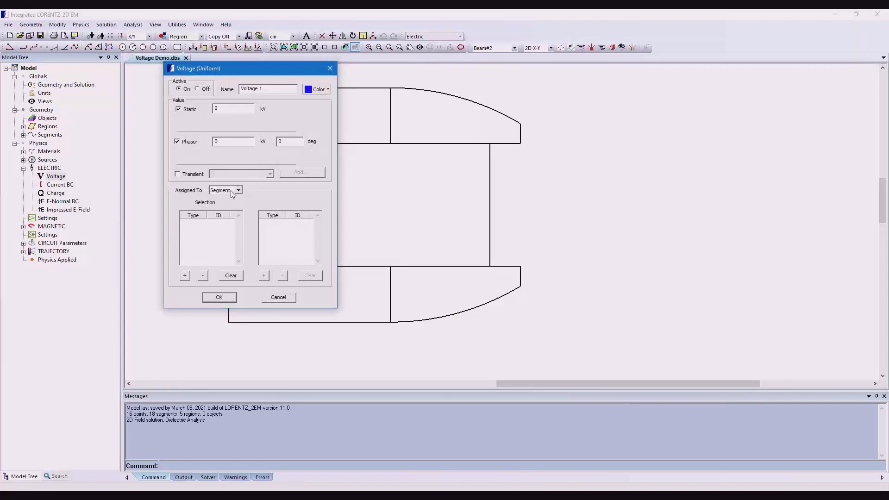
pyautogui.moveTo(282, 88); pyautogui.dragTo(232, 82)
pyautogui.write('Ground')
pyautogui.click(185, 275)
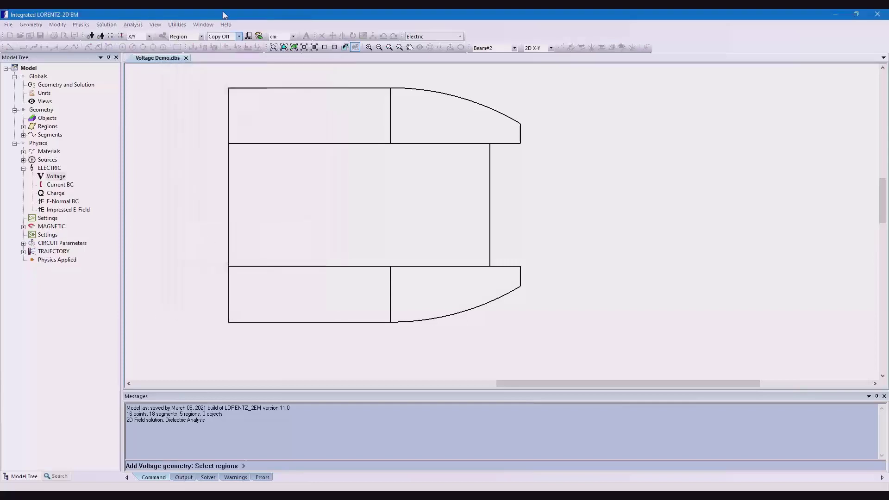
pyautogui.click(319, 114)
pyautogui.click(422, 113)
pyautogui.rightClick(422, 112)
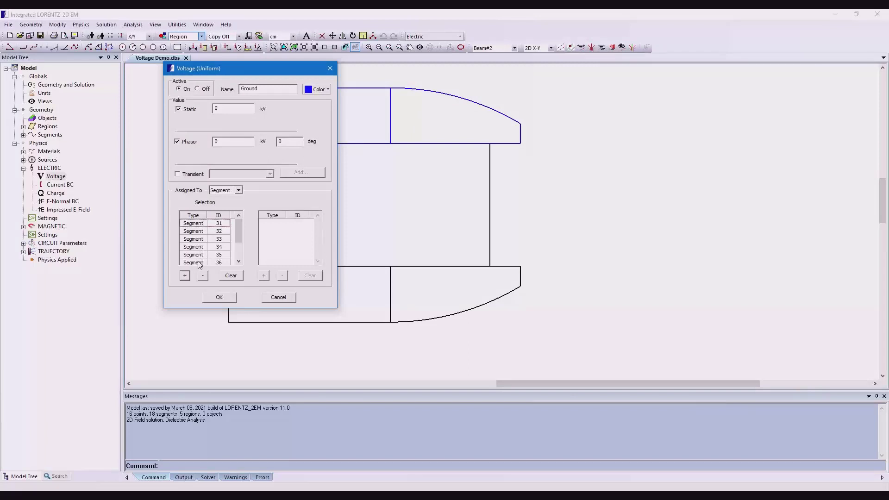
pyautogui.click(219, 298)
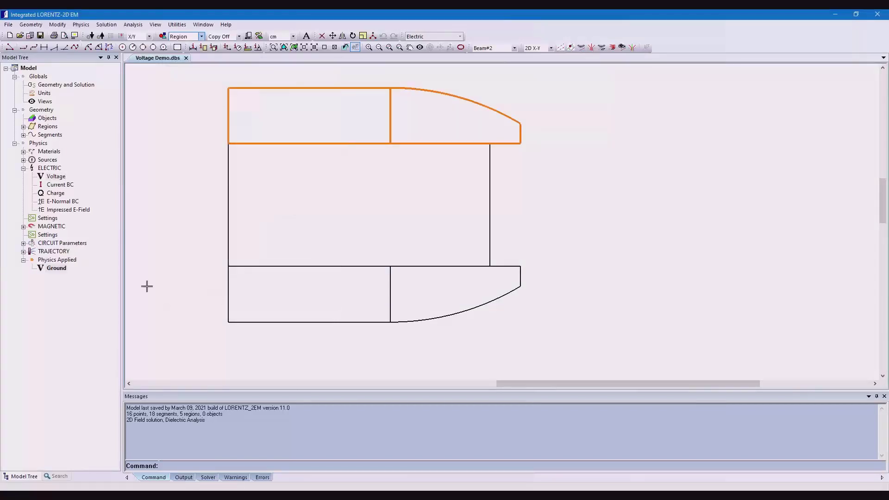
# Step: Add a second voltage condition with static and phasor values of 1 kV, assigned by region to the two lower electrode regions
pyautogui.doubleClick(55, 177)
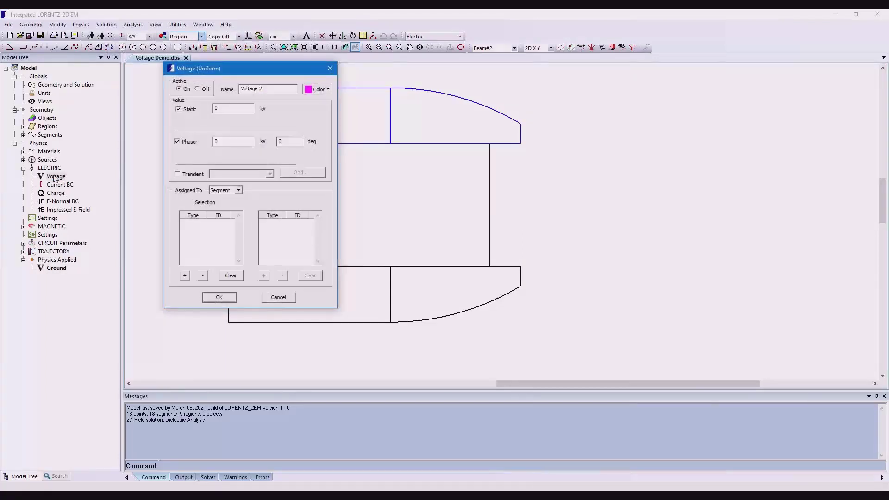
pyautogui.doubleClick(218, 109)
pyautogui.write('1')
pyautogui.doubleClick(216, 142)
pyautogui.write('1')
pyautogui.click(222, 203)
pyautogui.click(183, 276)
pyautogui.click(292, 298)
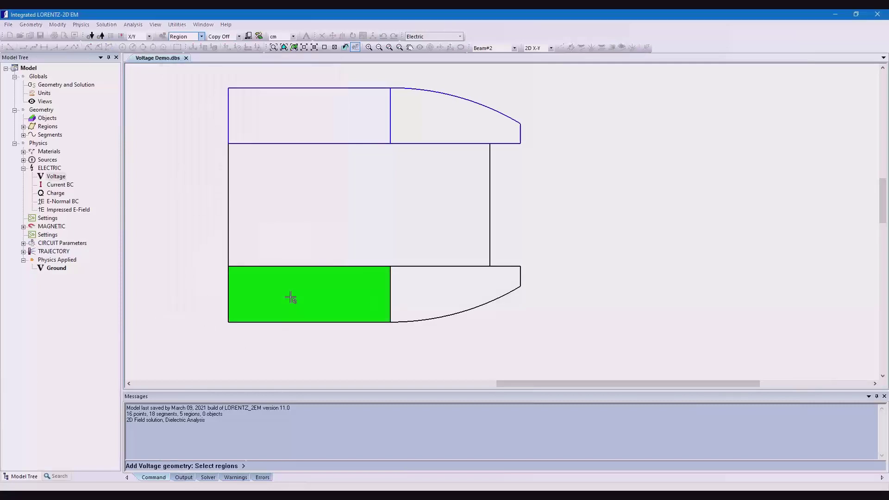
pyautogui.rightClick(432, 293)
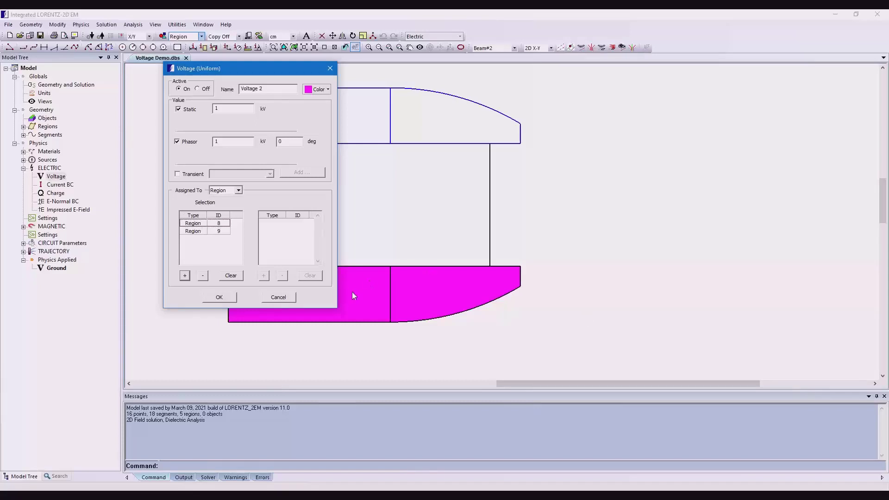
pyautogui.click(219, 297)
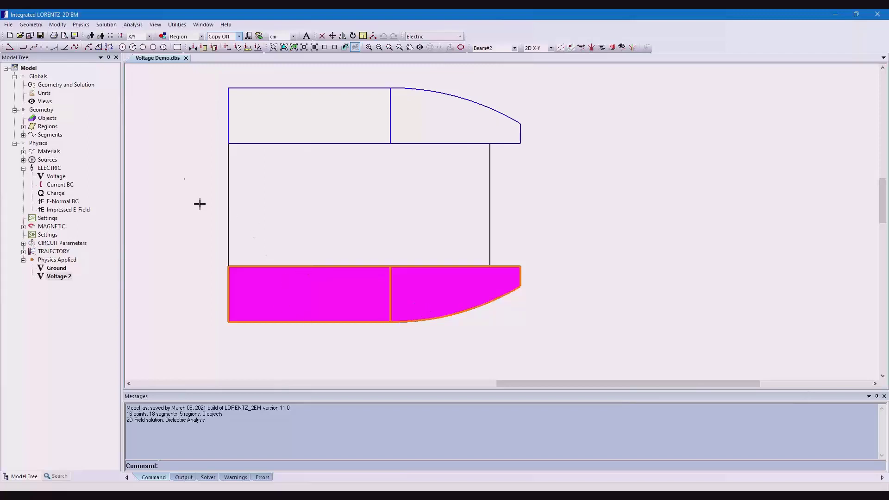
# Step: Delete the curved end regions of the upper and lower electrodes
pyautogui.click(58, 25)
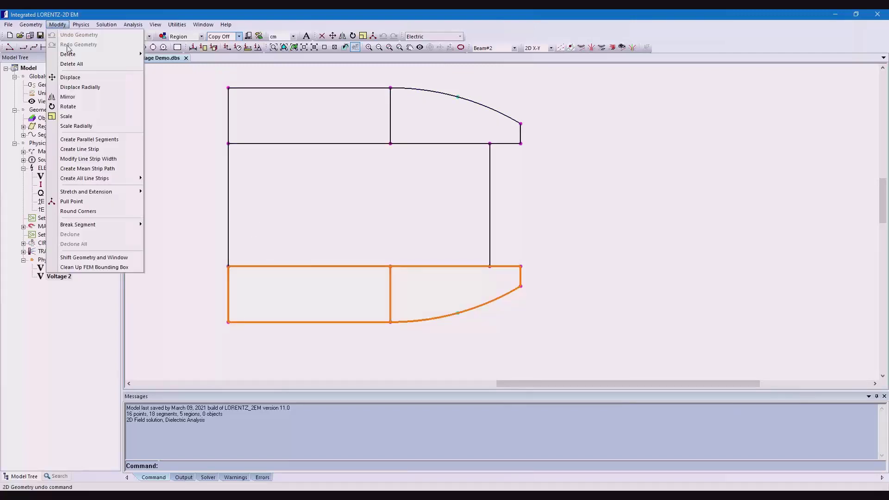
pyautogui.moveTo(90, 54)
pyautogui.click(168, 65)
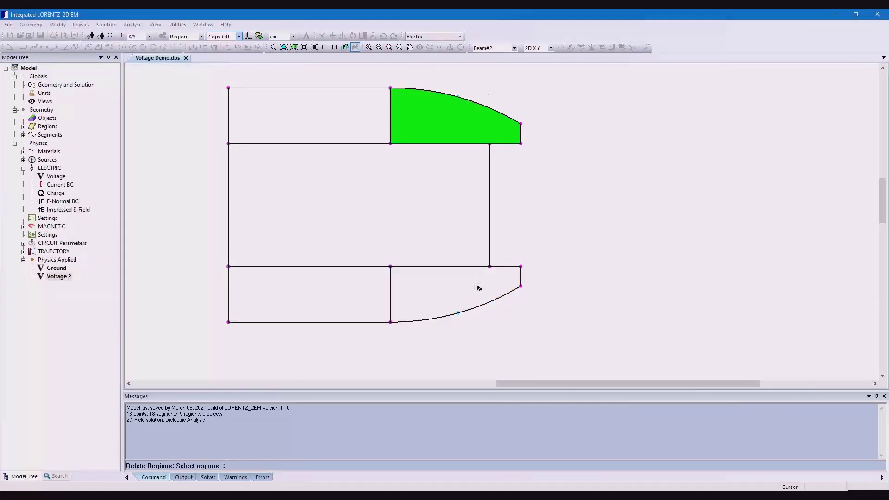
pyautogui.rightClick(455, 303)
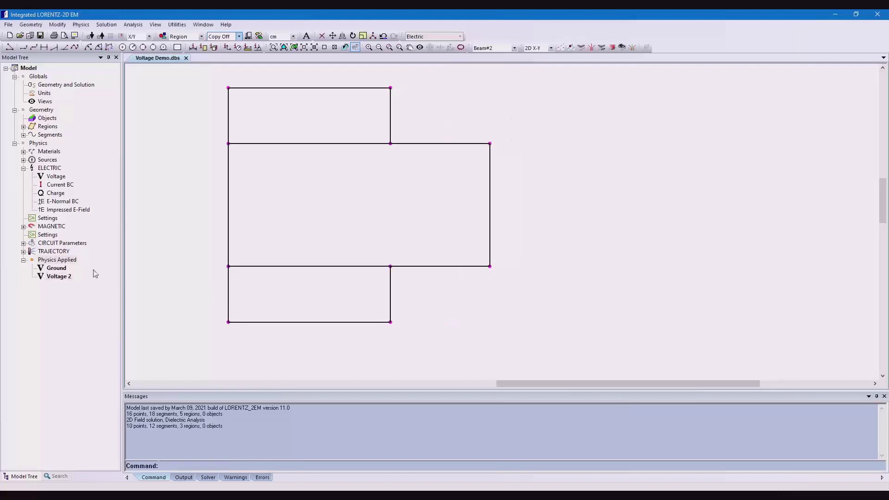
# Step: Examine which remaining geometry is assigned to Ground and to the 1 kV voltage condition
pyautogui.click(55, 269)
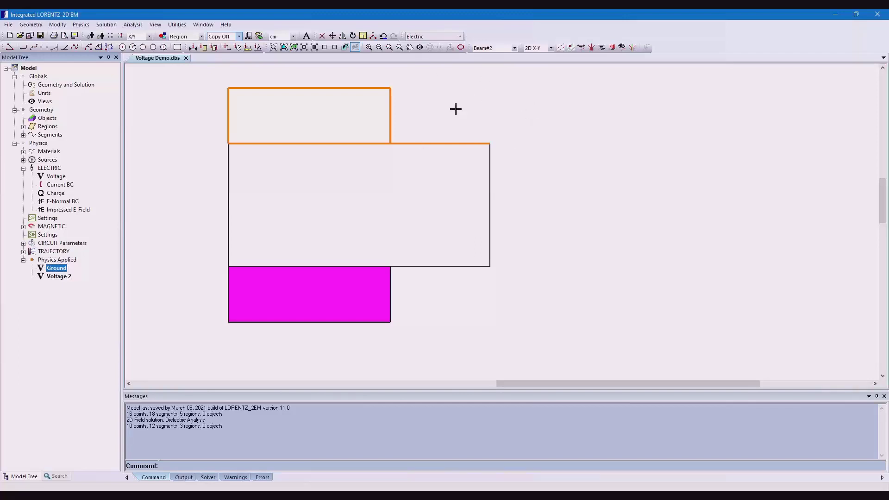
pyautogui.click(56, 277)
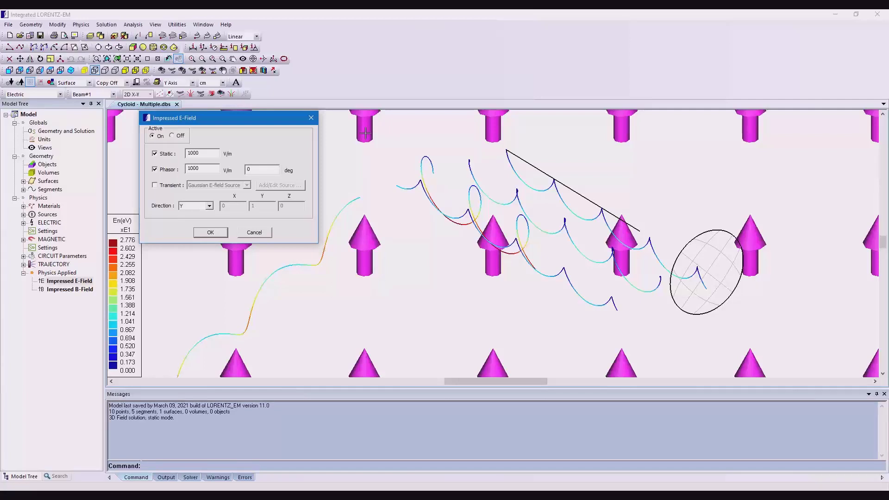
# Step: Review the impressed E-field and impressed B-field settings applied to the Cycloid - Multiple model
pyautogui.click(210, 232)
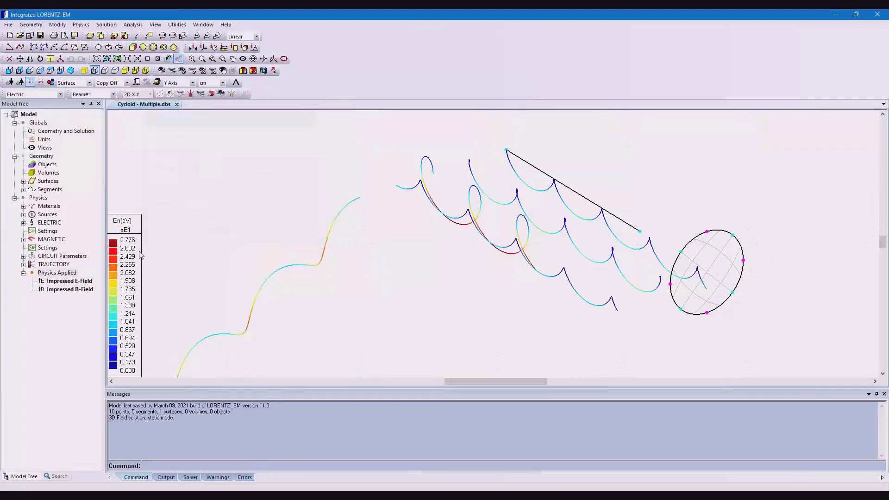
pyautogui.doubleClick(54, 290)
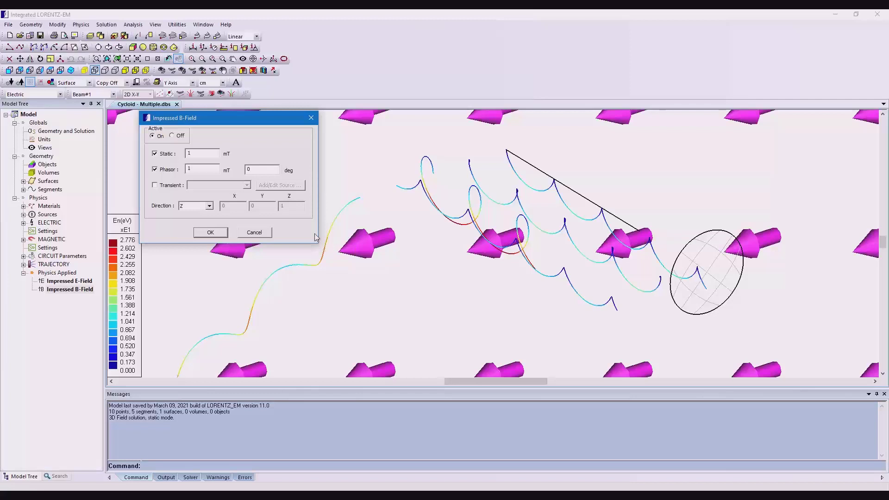
pyautogui.click(211, 232)
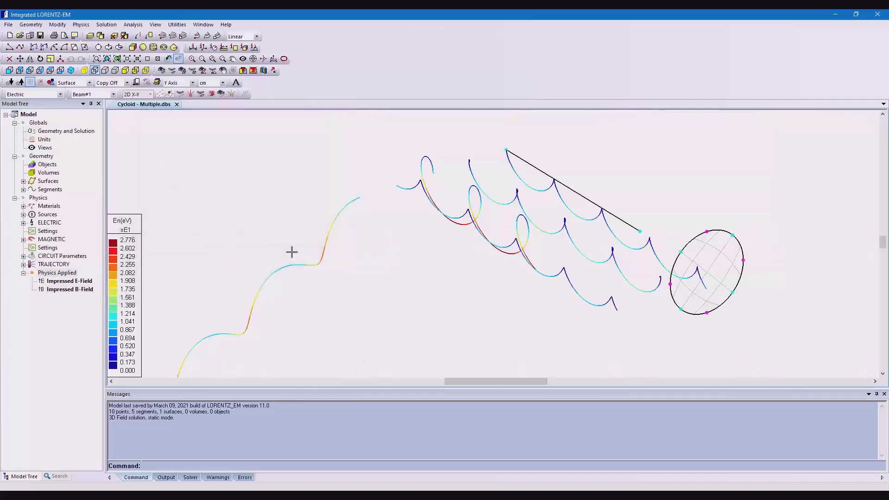
# Step: Review the settings of the emitter and examine its launch points along the particle trajectories
pyautogui.click(23, 265)
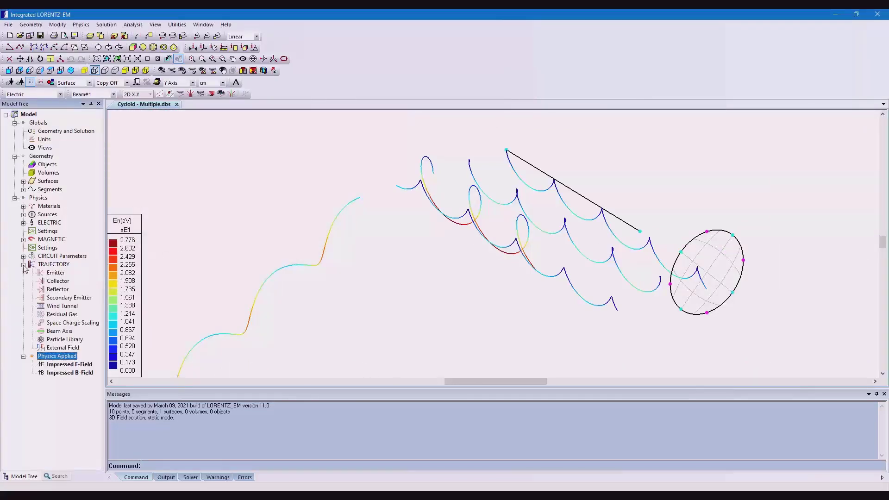
pyautogui.doubleClick(55, 273)
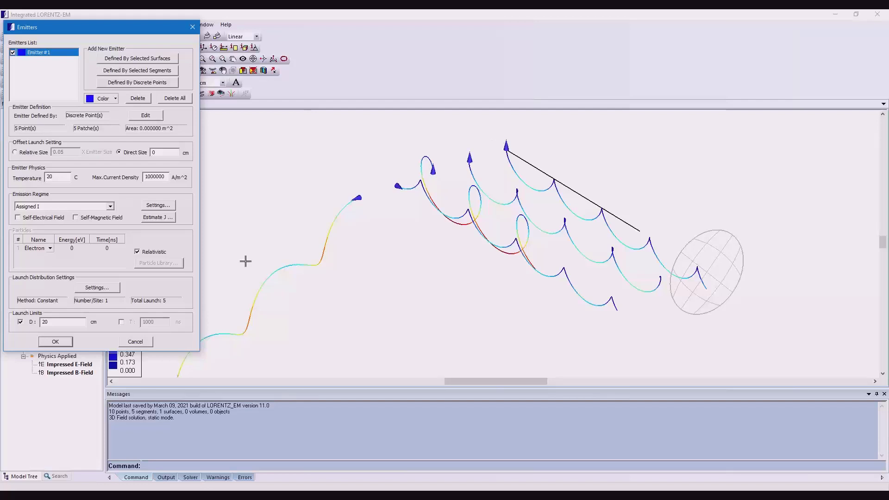
pyautogui.click(56, 342)
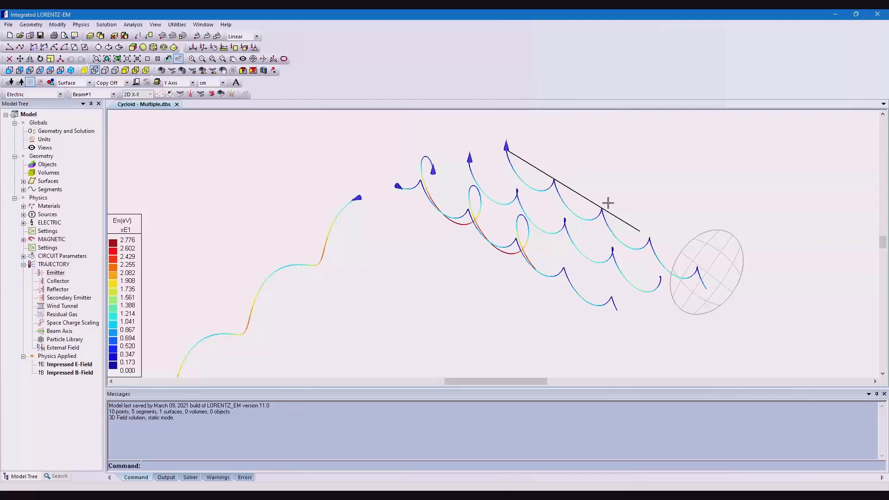
pyautogui.scroll(2, 540, 180)
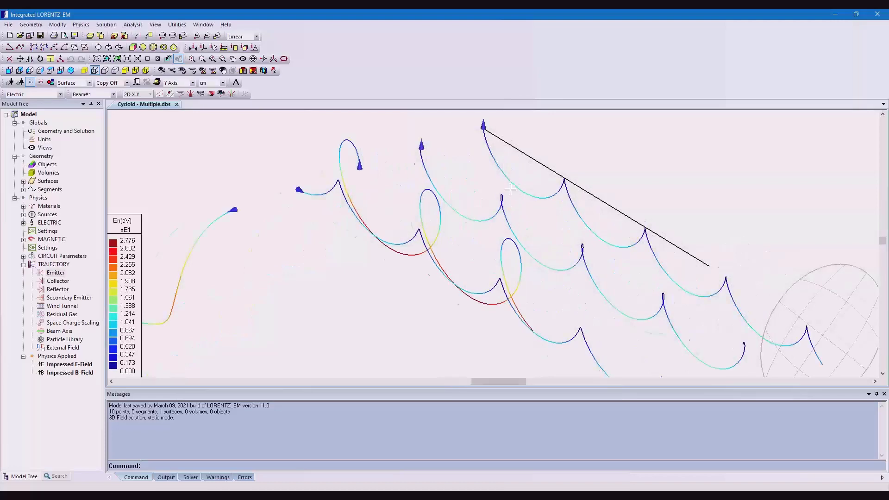
# Step: Examine the cycloid particle trajectories closely, then from farther out and from a different angle
pyautogui.scroll(3, 510, 189)
pyautogui.scroll(3, 510, 189)
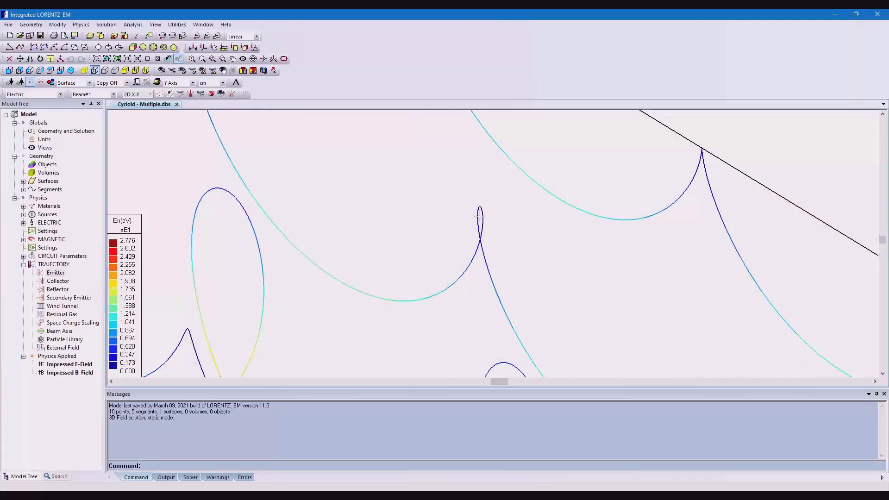
pyautogui.scroll(-3, 479, 216)
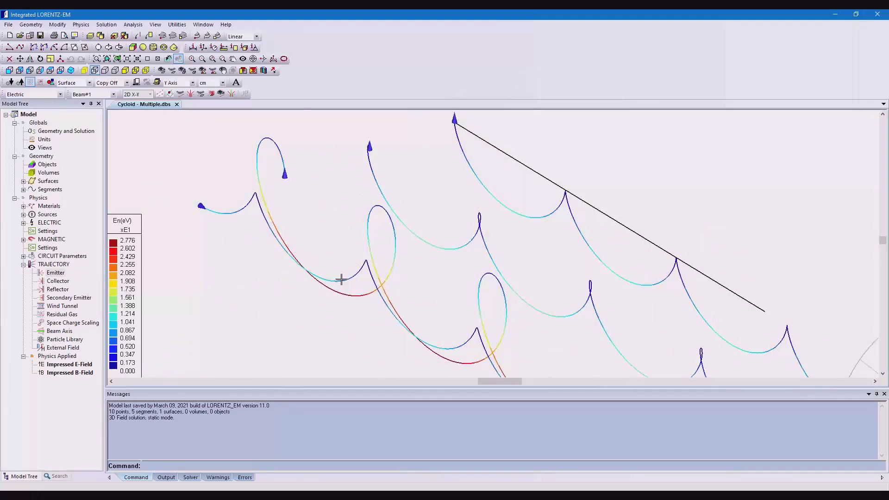
pyautogui.scroll(-8, 301, 235)
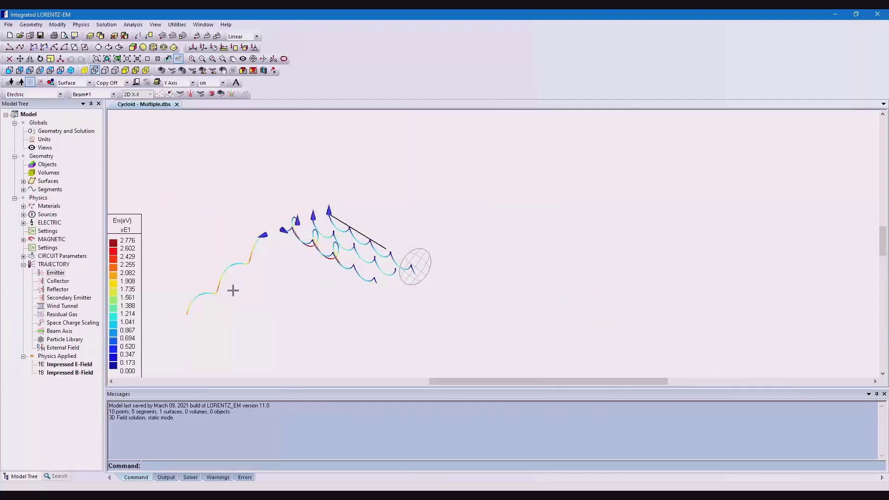
pyautogui.moveTo(232, 291); pyautogui.dragTo(459, 217)
pyautogui.moveTo(460, 216); pyautogui.dragTo(450, 222, button='middle')
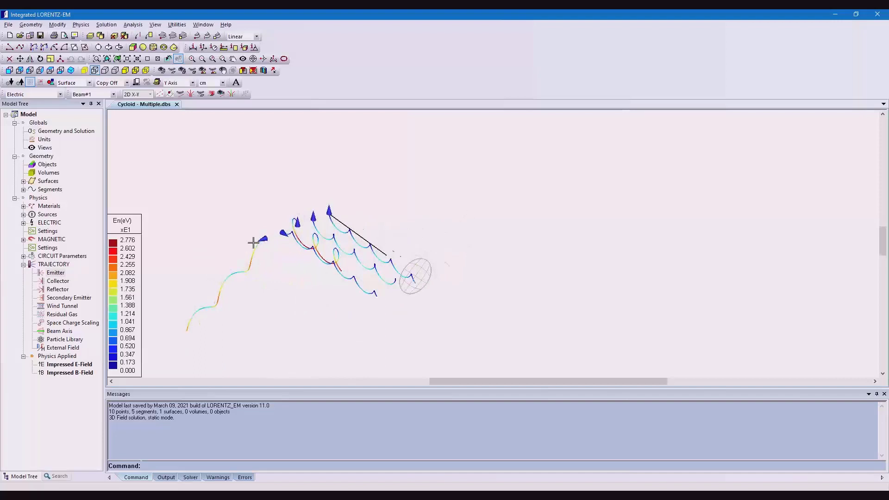
pyautogui.scroll(3, 253, 242)
pyautogui.scroll(-3, 253, 243)
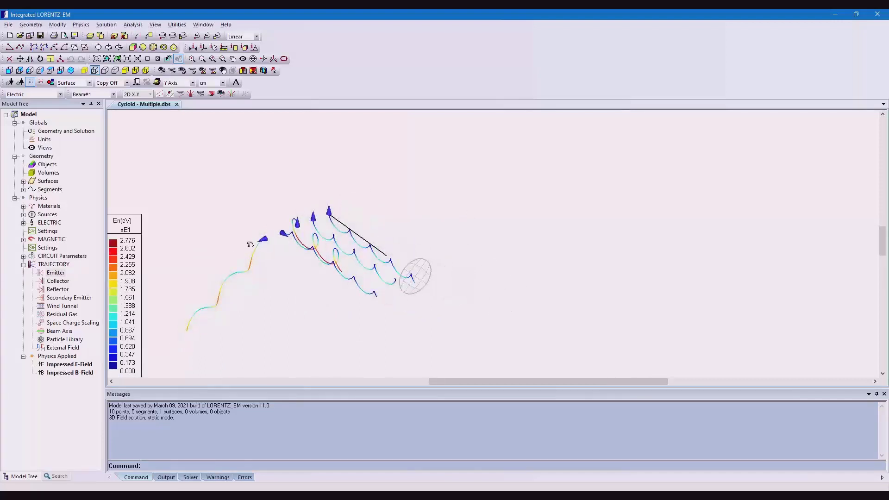
pyautogui.click(52, 274)
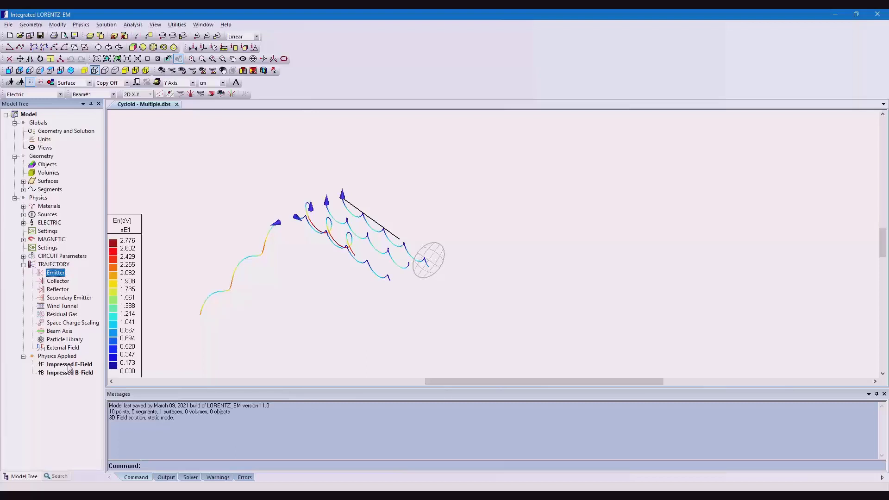
pyautogui.click(235, 213)
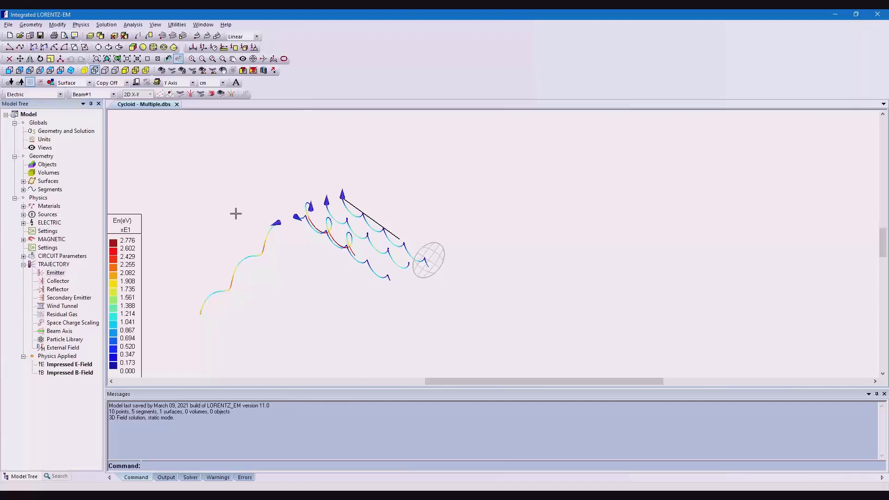
# Step: Restrict ray tracing to the static magnetic field by excluding the electric field, and run the trajectory solver
pyautogui.doubleClick(80, 134)
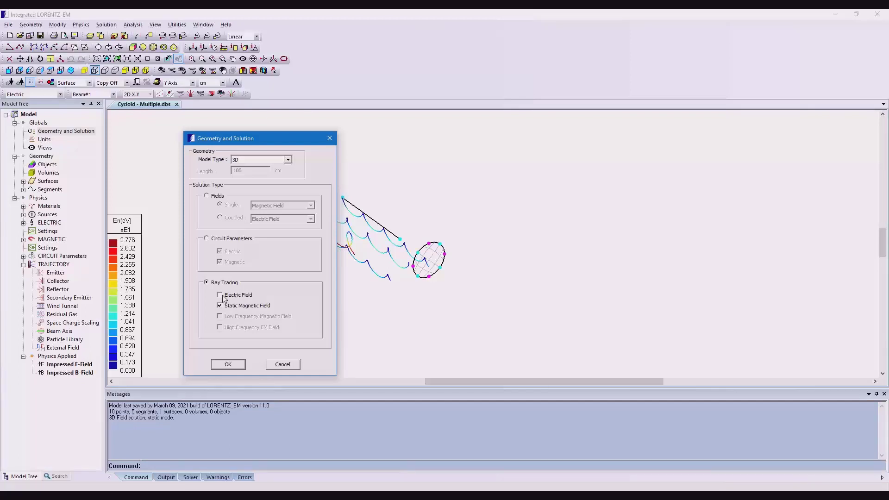
pyautogui.click(228, 364)
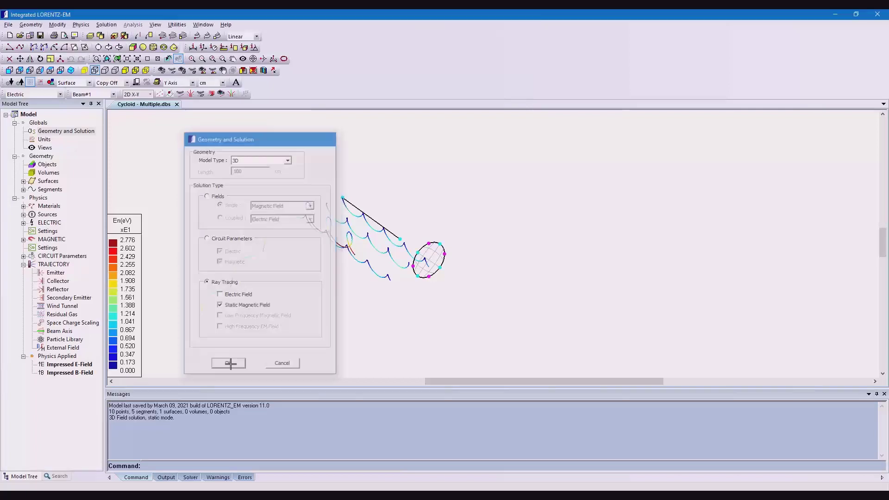
pyautogui.click(107, 24)
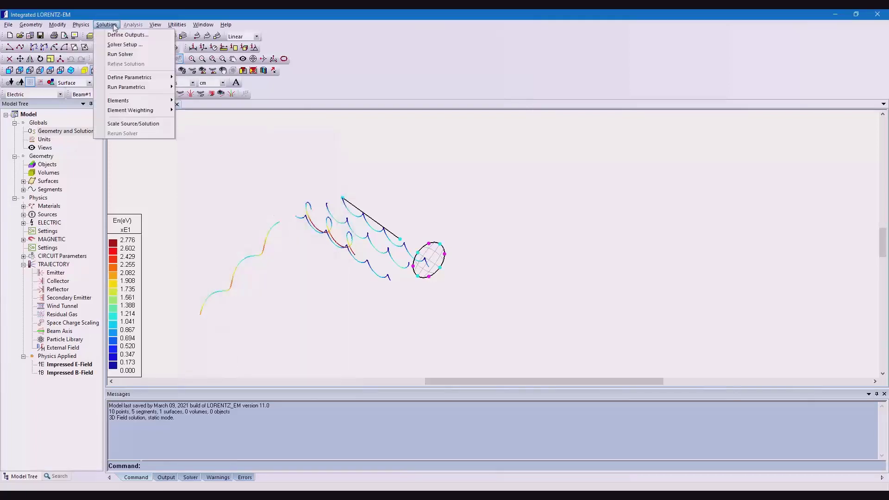
pyautogui.click(114, 54)
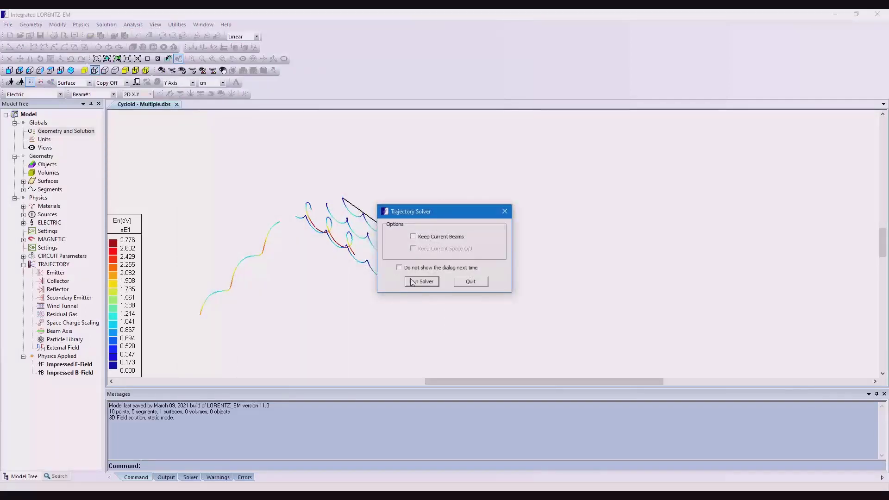
pyautogui.click(414, 281)
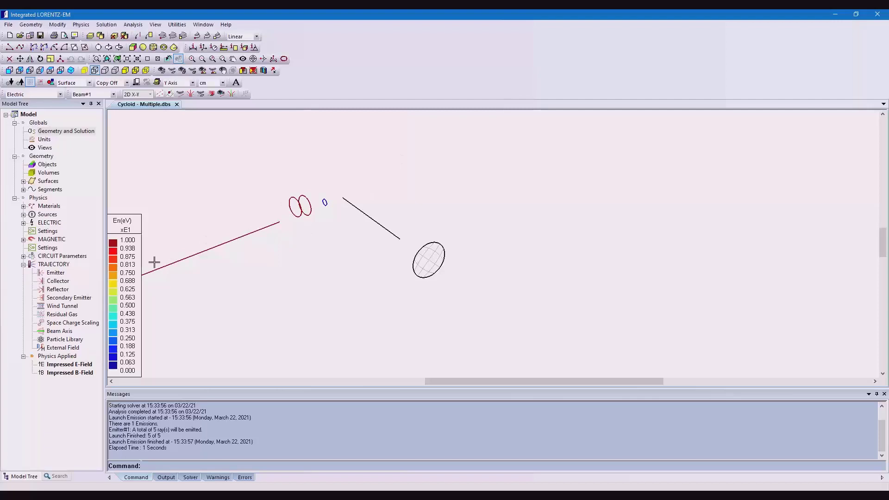
# Step: Change ray tracing to use only the electric field, then rerun the trajectory solver and inspect the paths
pyautogui.doubleClick(69, 131)
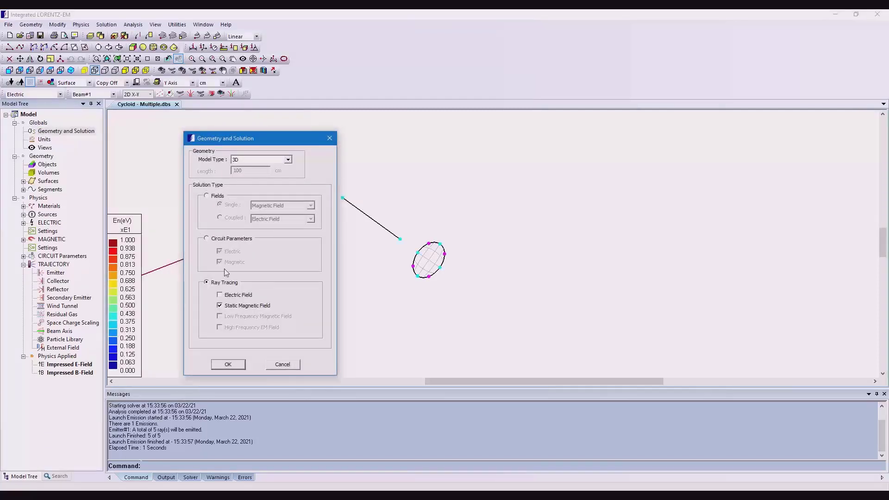
pyautogui.click(220, 296)
pyautogui.click(228, 364)
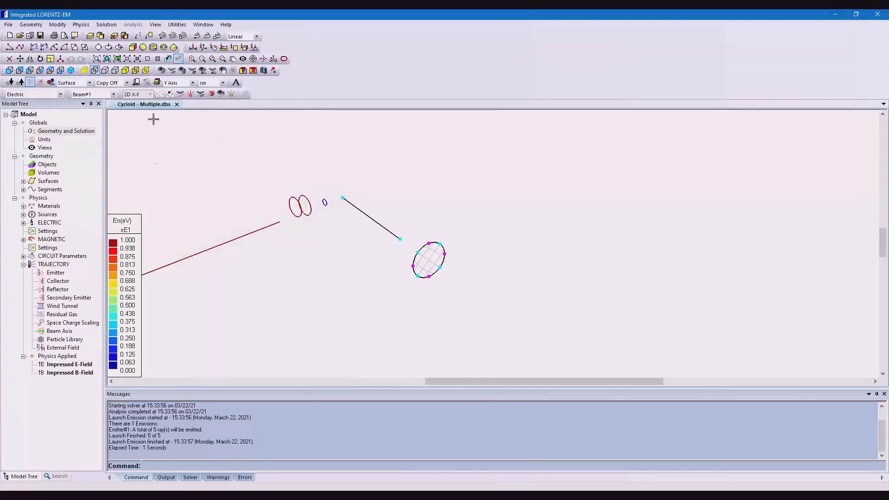
pyautogui.click(106, 24)
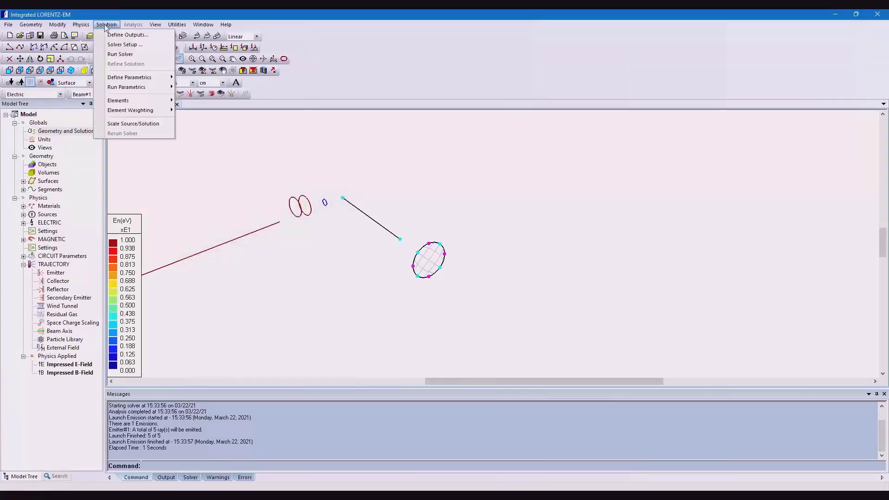
pyautogui.click(115, 55)
pyautogui.click(421, 281)
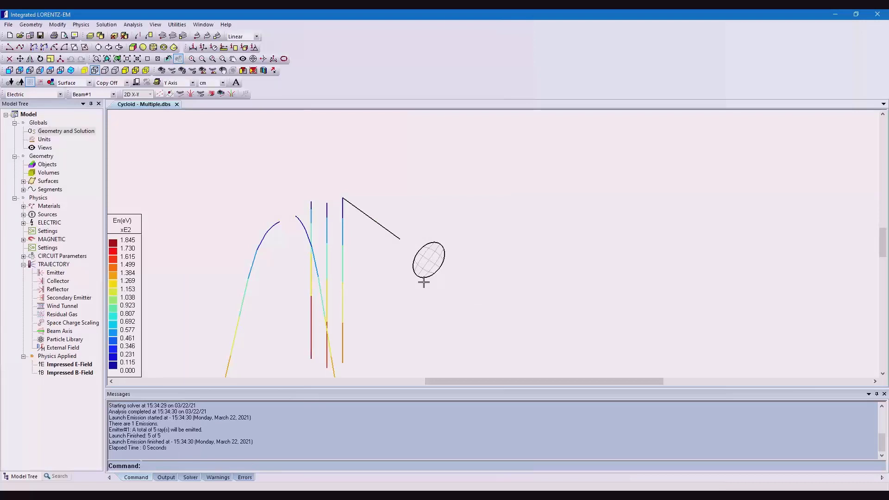
pyautogui.moveTo(333, 280); pyautogui.dragTo(385, 231)
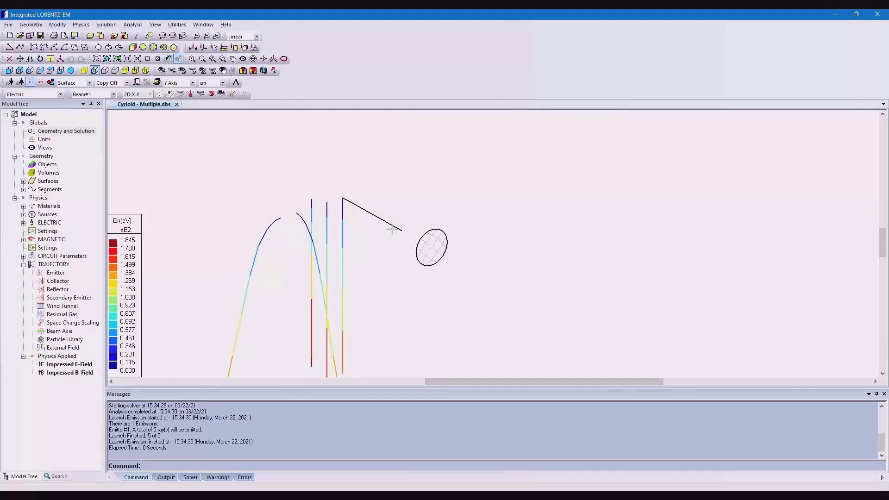
# Step: Include the static magnetic field alongside the electric field in the ray tracing solution
pyautogui.doubleClick(67, 132)
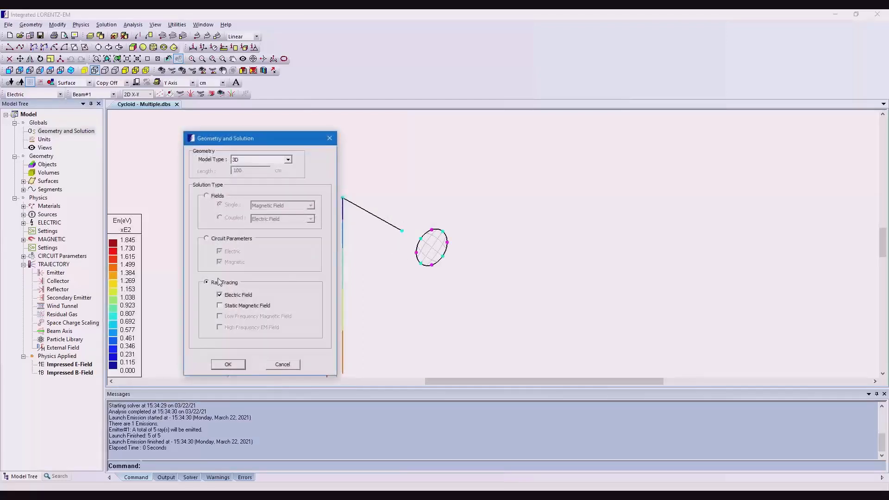
pyautogui.click(221, 306)
pyautogui.click(232, 363)
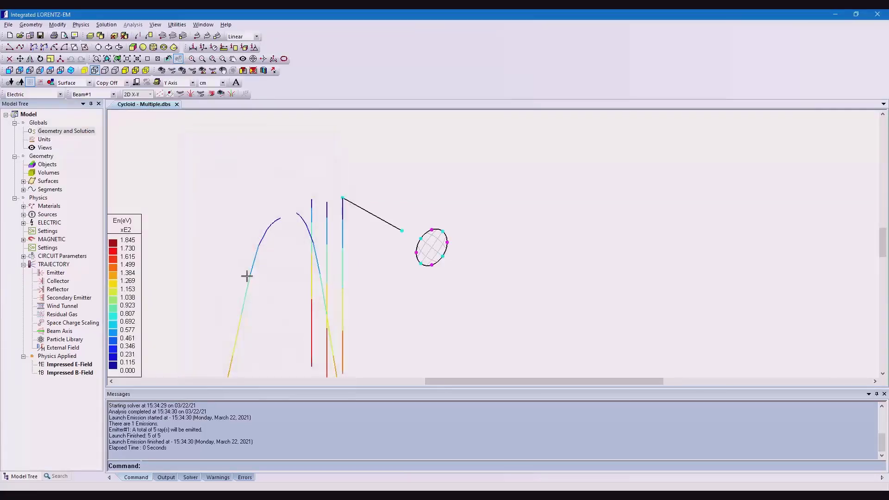
# Step: Turn off the impressed E-field and rerun the trajectory solver
pyautogui.doubleClick(63, 365)
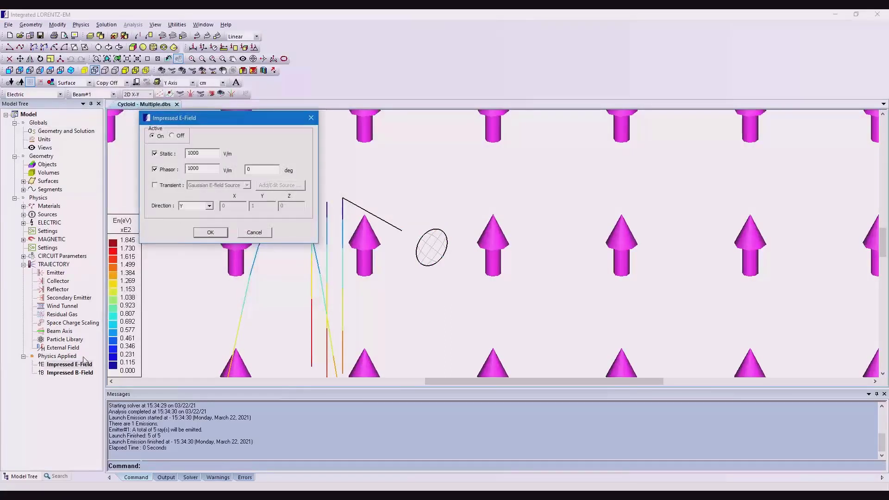
pyautogui.click(177, 136)
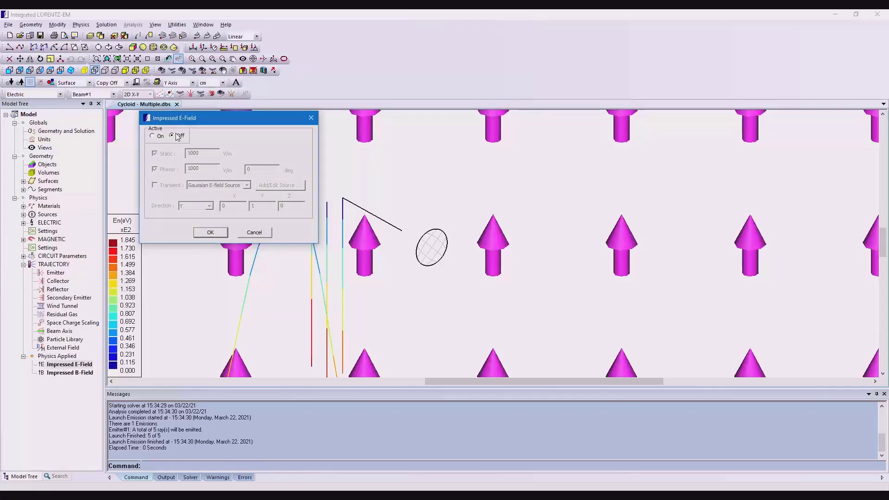
pyautogui.click(209, 232)
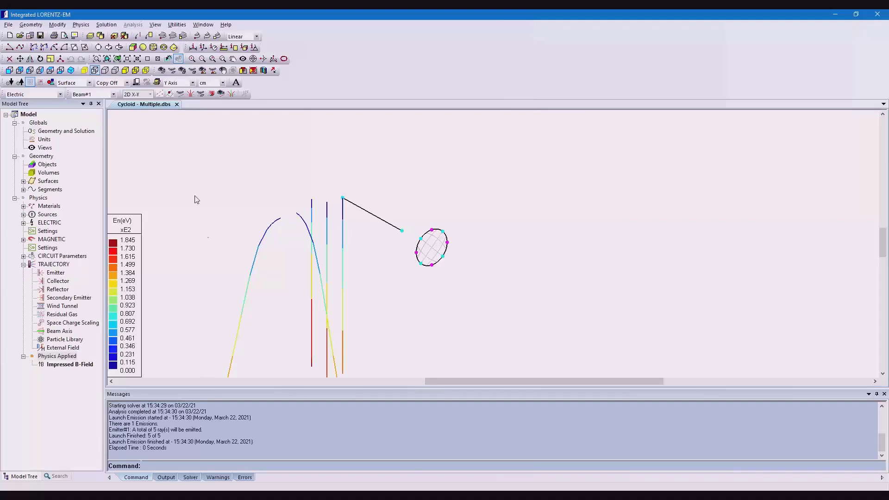
pyautogui.click(108, 25)
pyautogui.click(122, 54)
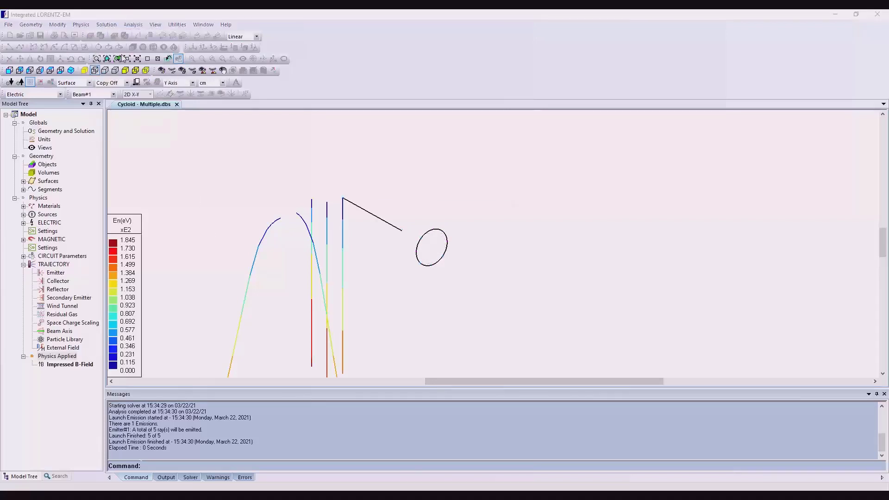
pyautogui.click(413, 280)
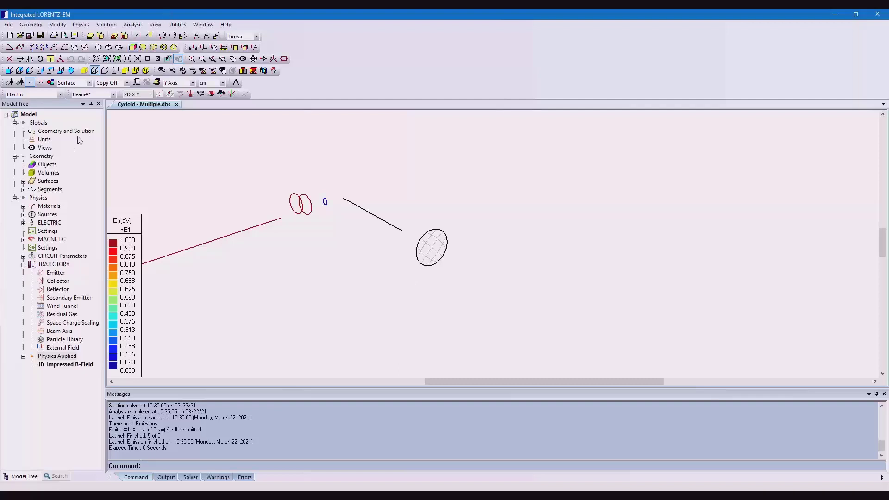
# Step: Review the activation, magnitude and direction settings of the impressed B-field without changing them
pyautogui.doubleClick(65, 365)
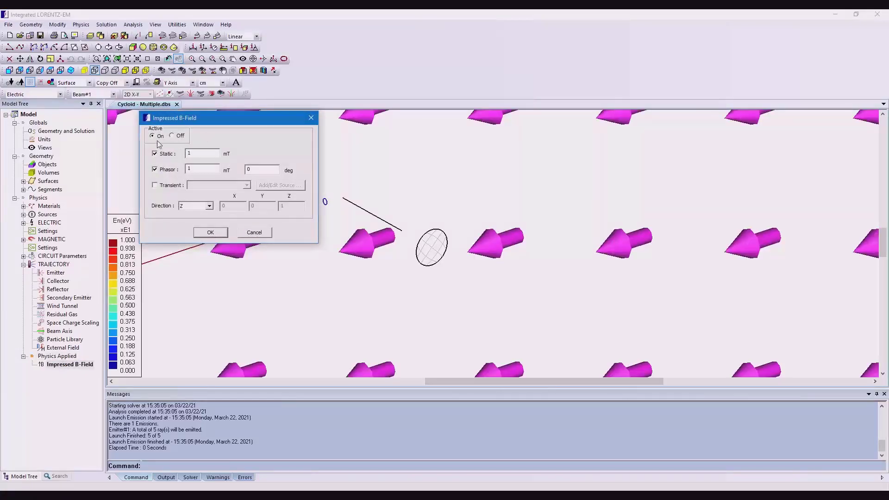
pyautogui.click(311, 118)
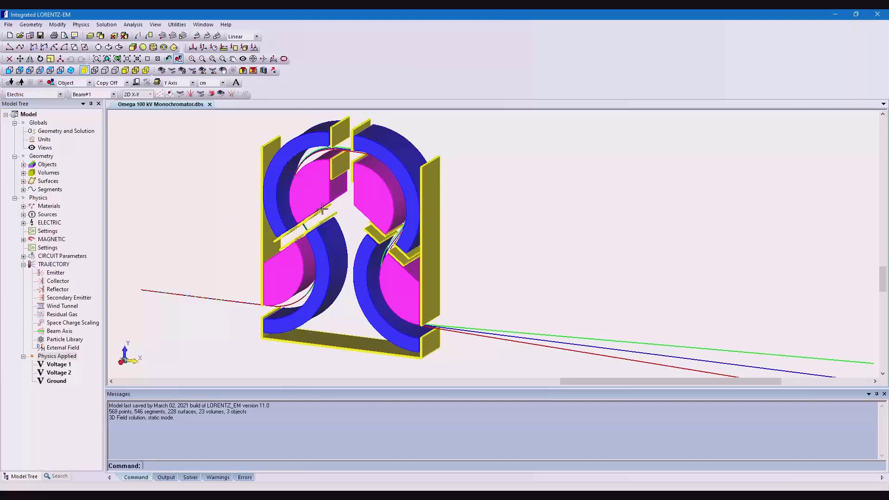
# Step: Examine the 3D electrodes and beam paths of the Omega 100 kV Monochromator from the front and at an angle
pyautogui.moveTo(362, 251); pyautogui.dragTo(410, 226, button='middle')
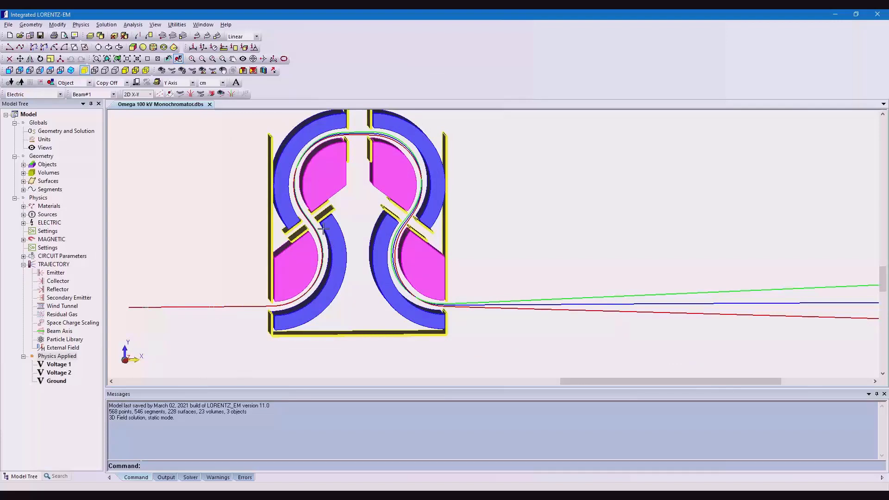
pyautogui.moveTo(524, 219); pyautogui.dragTo(451, 243)
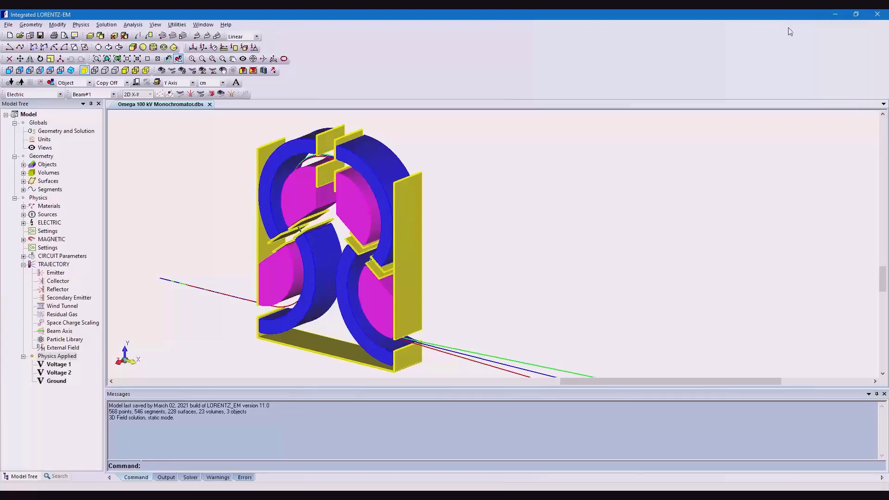
# Step: Switch to Integrated LORENTZ-2D EM and examine the electric field arrows and beam paths in the Omega 100 kV Monochromator - 2D model
pyautogui.hotkey('alt', 'Tab')
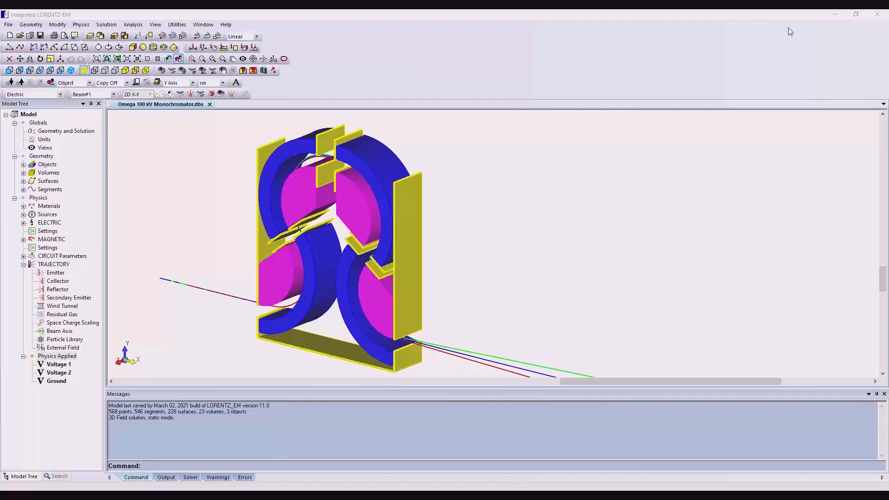
pyautogui.hotkey('alt', 'Tab')
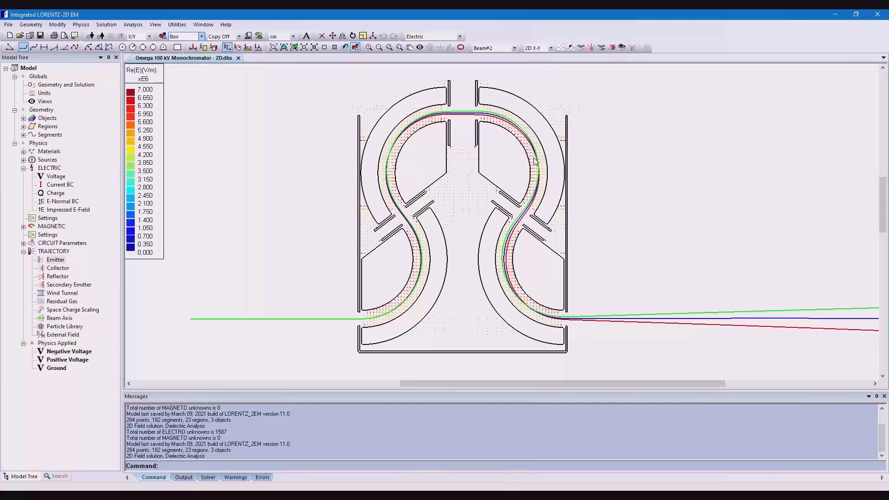
pyautogui.scroll(2, 442, 122)
pyautogui.scroll(2, 443, 122)
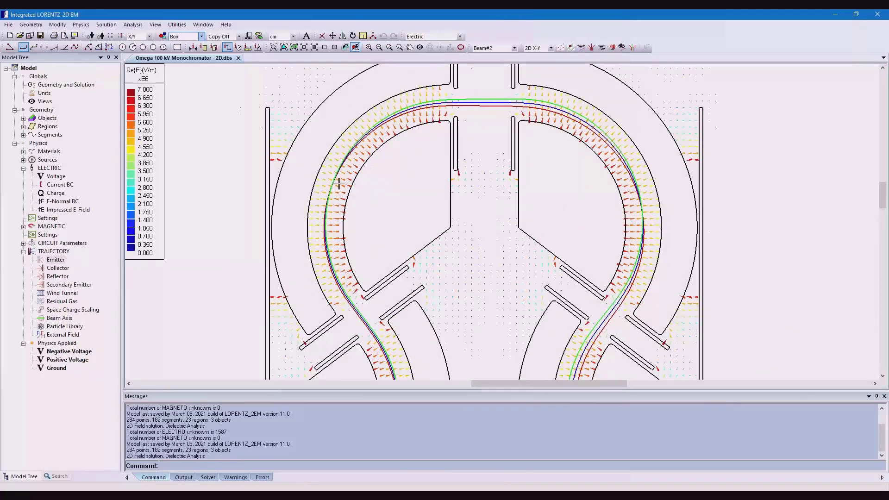
pyautogui.moveTo(394, 208); pyautogui.dragTo(359, 96)
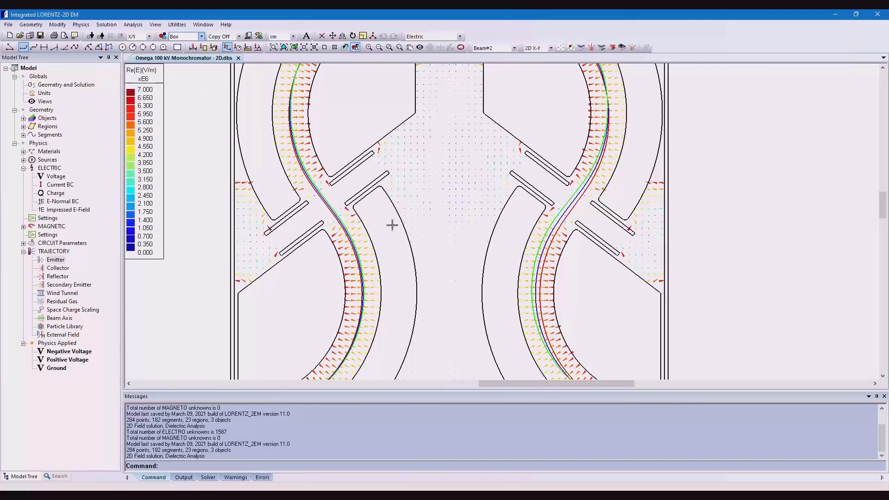
pyautogui.scroll(1, 391, 227)
pyautogui.scroll(-8, 391, 227)
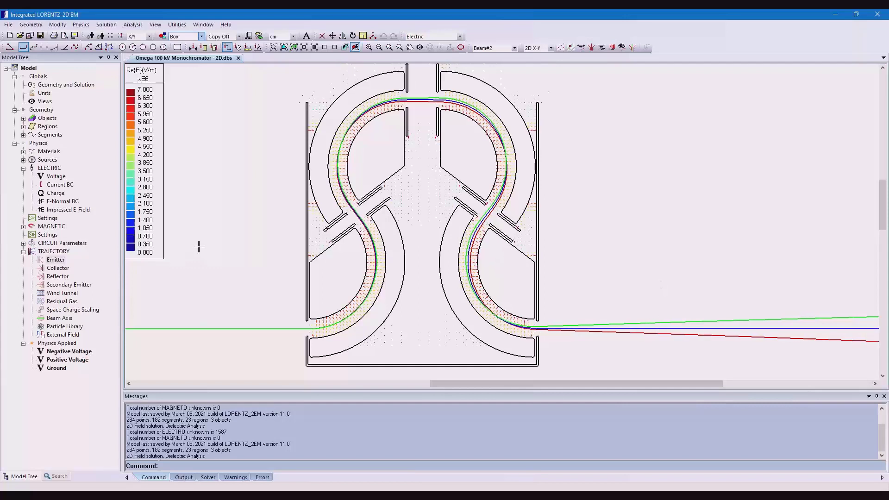
# Step: Examine which monochromator regions are assigned to the Negative Voltage and Positive Voltage conditions
pyautogui.click(63, 352)
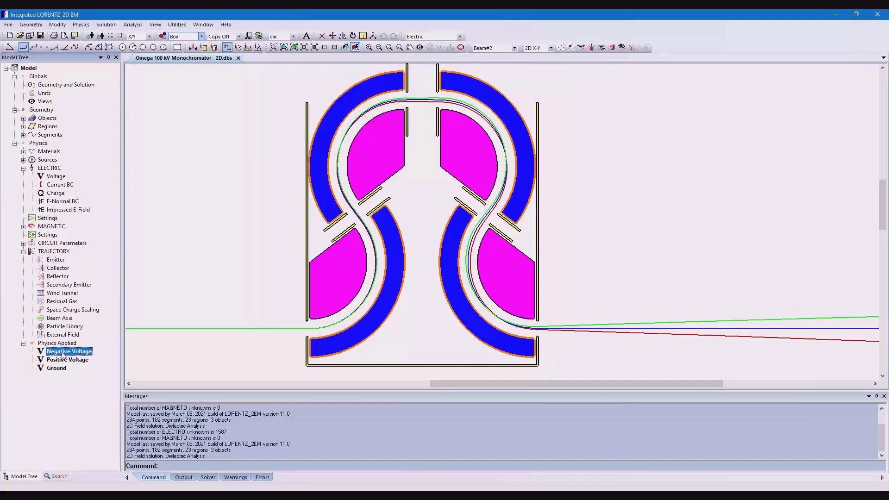
pyautogui.click(75, 361)
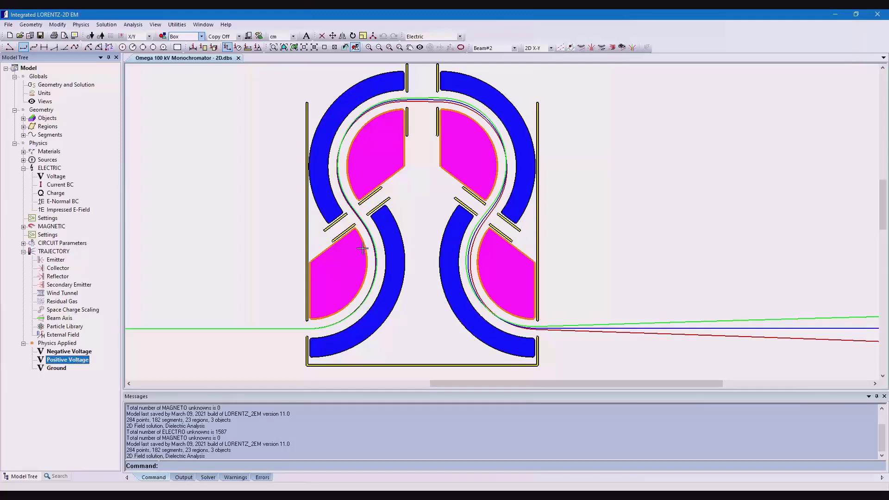
# Step: Examine the regions assigned to Ground and review the settings and discrete point definition of Emitter #1 without changing them
pyautogui.click(54, 369)
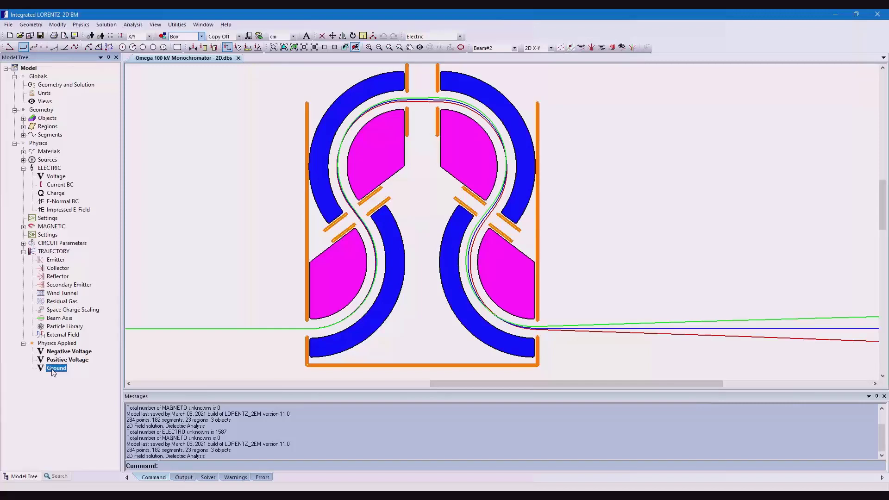
pyautogui.click(57, 261)
pyautogui.doubleClick(58, 260)
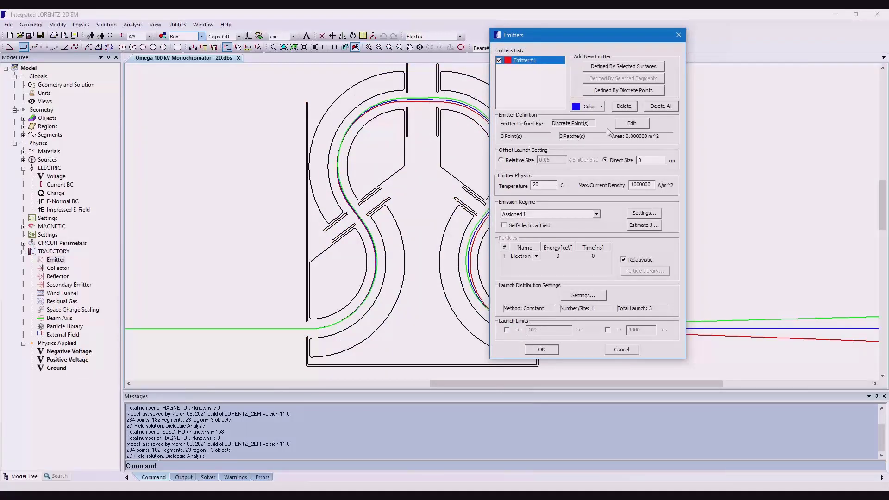
pyautogui.click(631, 123)
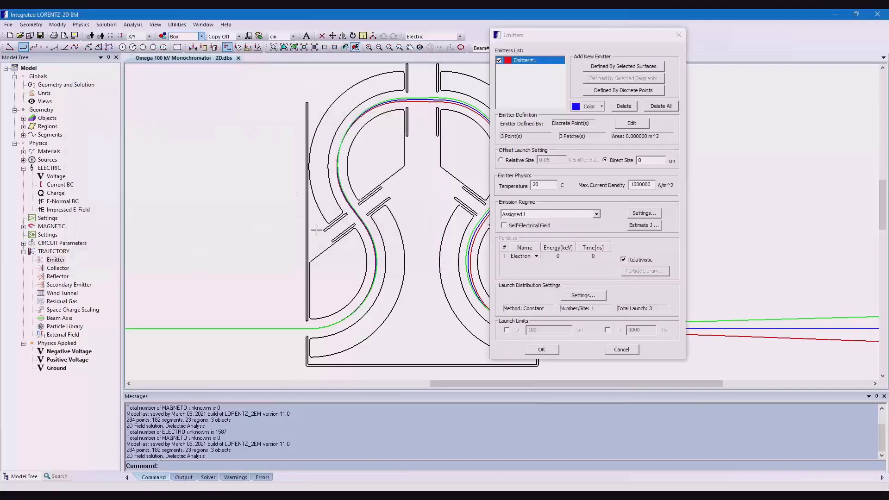
pyautogui.click(543, 350)
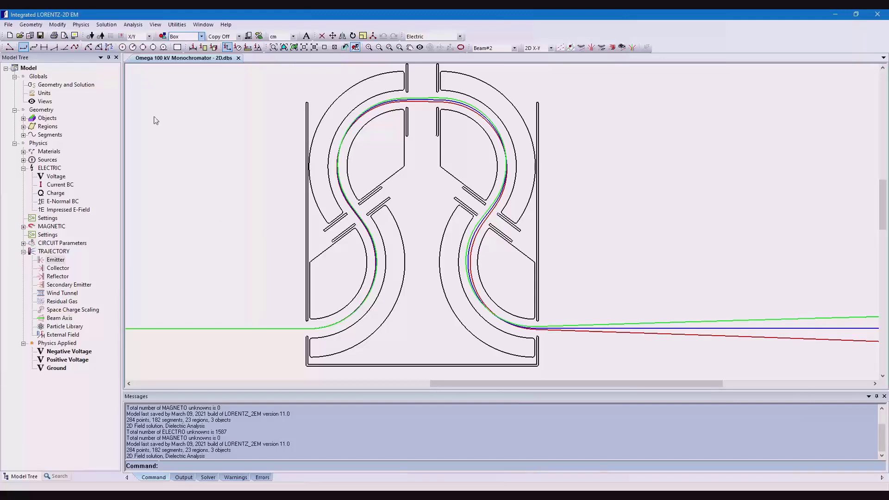
# Step: Review the available model types and the ray tracing solution settings of the 2D monochromator, keeping the 2D type
pyautogui.doubleClick(51, 86)
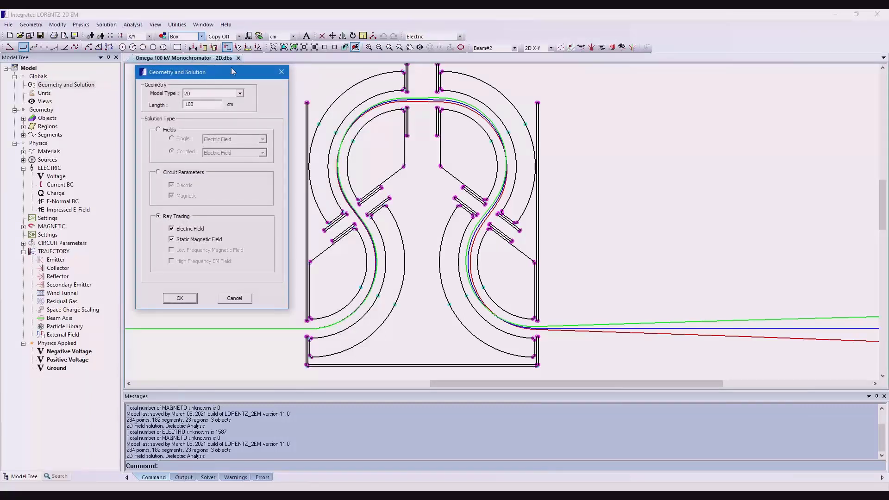
pyautogui.click(240, 94)
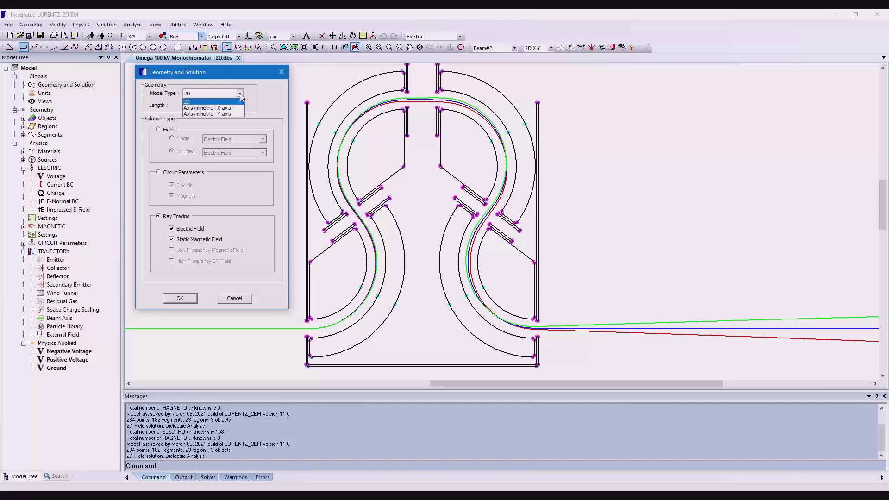
pyautogui.click(240, 94)
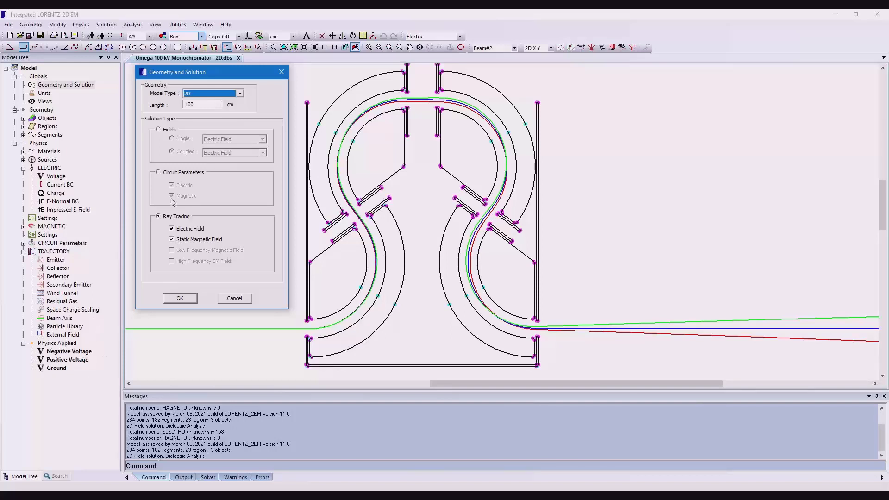
pyautogui.click(180, 298)
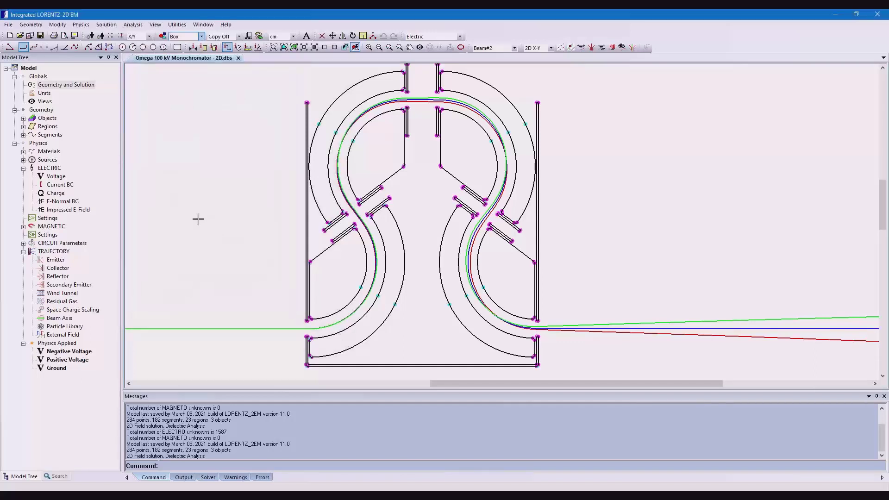
# Step: Deactivate the Ground voltage condition and run the solver to recalculate the electron trajectories
pyautogui.doubleClick(57, 369)
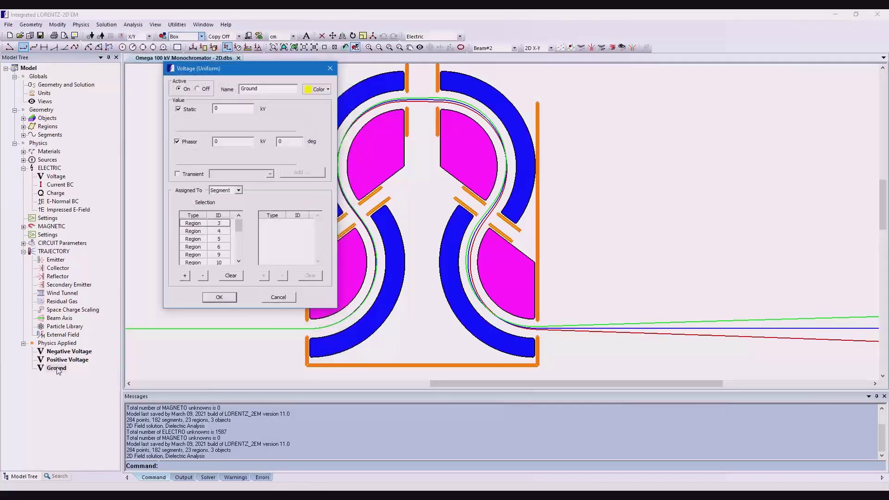
pyautogui.click(198, 89)
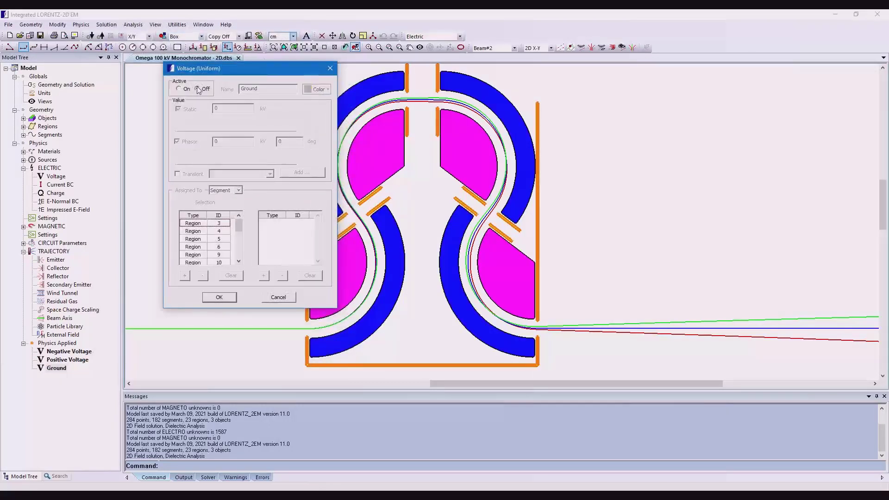
pyautogui.click(226, 300)
pyautogui.click(102, 25)
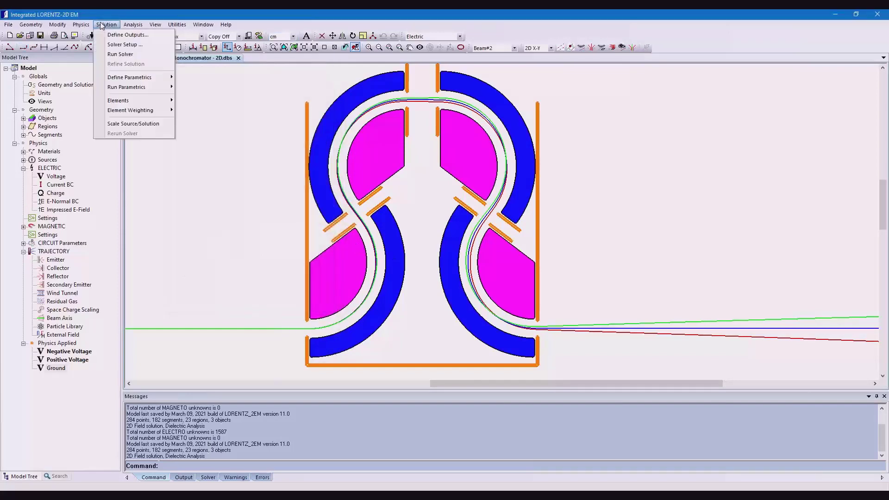
pyautogui.click(118, 55)
pyautogui.click(118, 54)
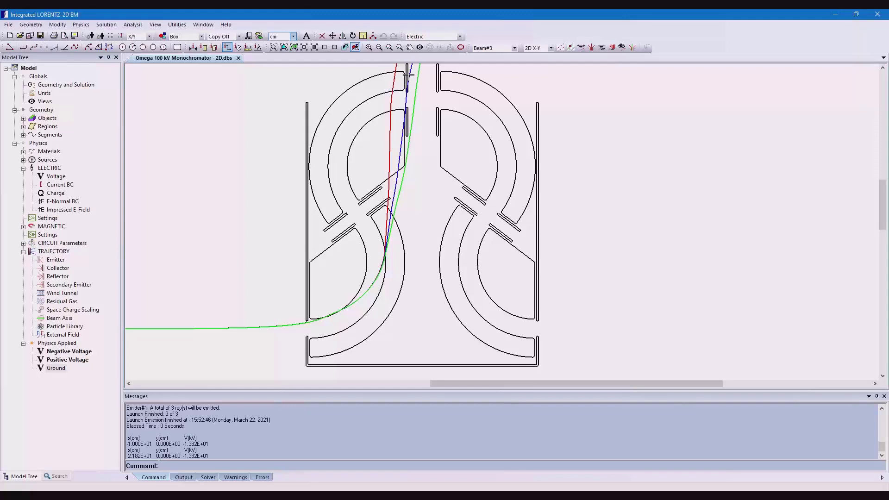
# Step: Show the Arrow on Plane plot for steps 3 and 2, and compare the electric field near the beam entrance
pyautogui.click(133, 24)
pyautogui.click(158, 176)
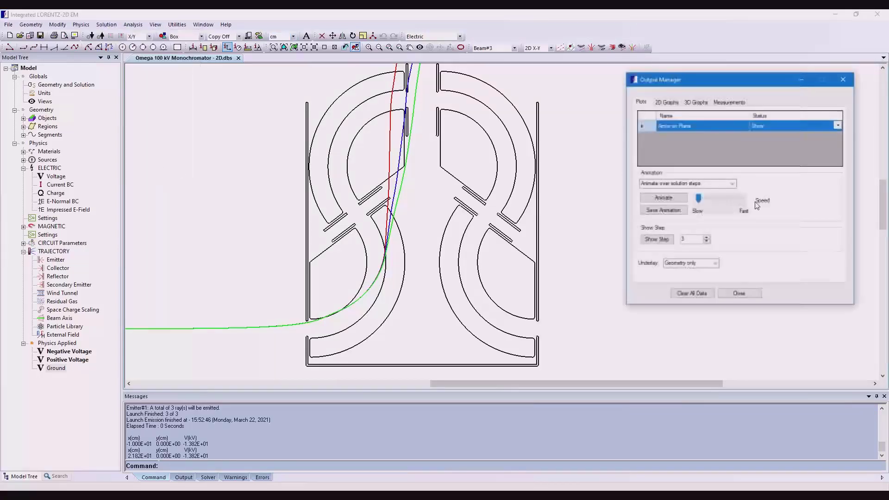
pyautogui.click(659, 240)
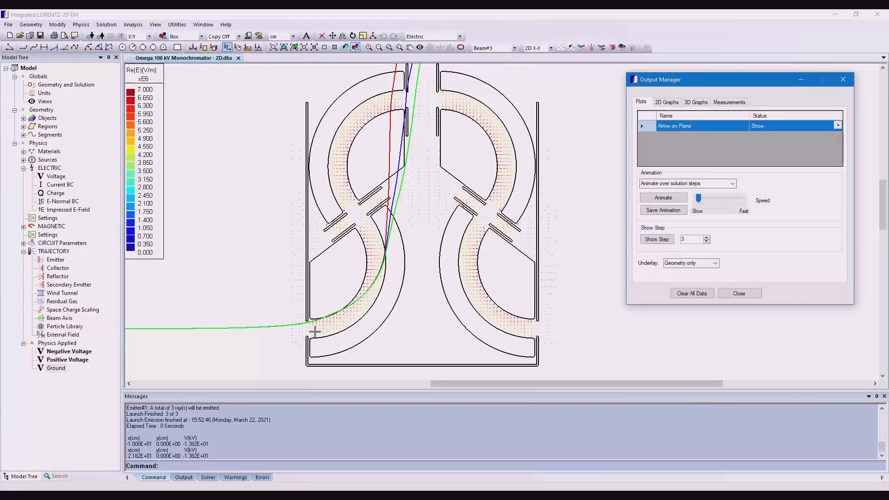
pyautogui.scroll(5, 308, 331)
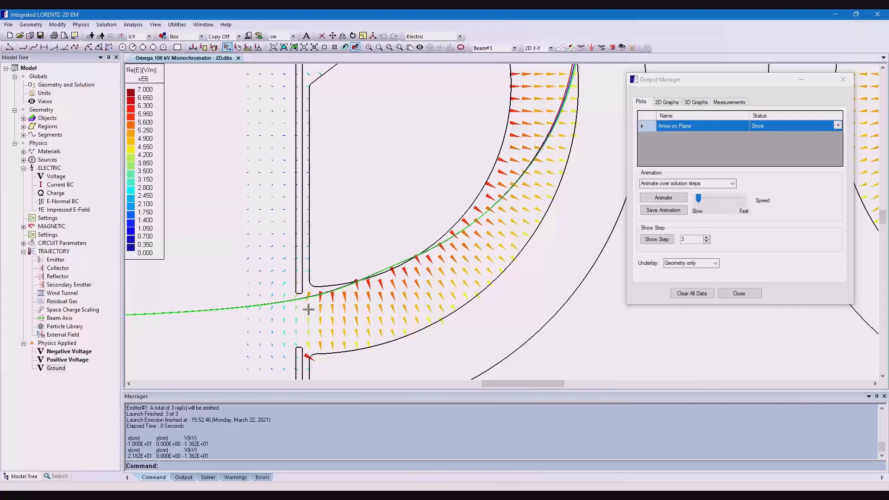
pyautogui.click(706, 241)
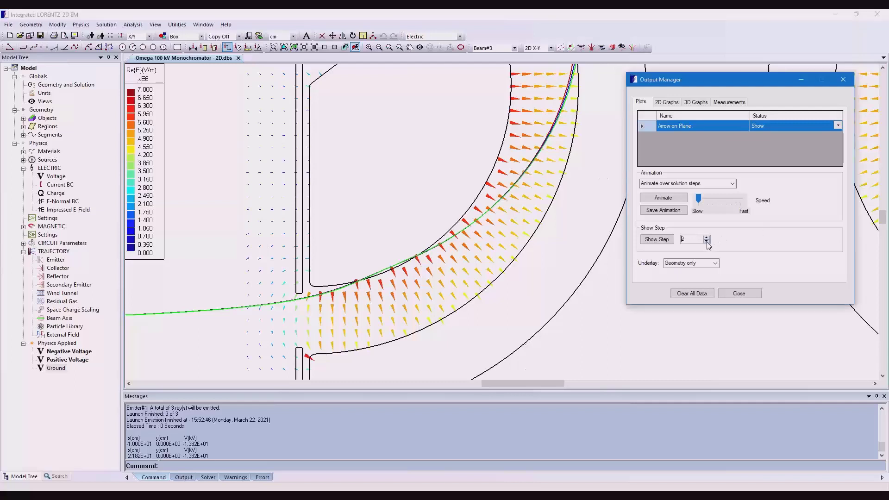
pyautogui.click(658, 240)
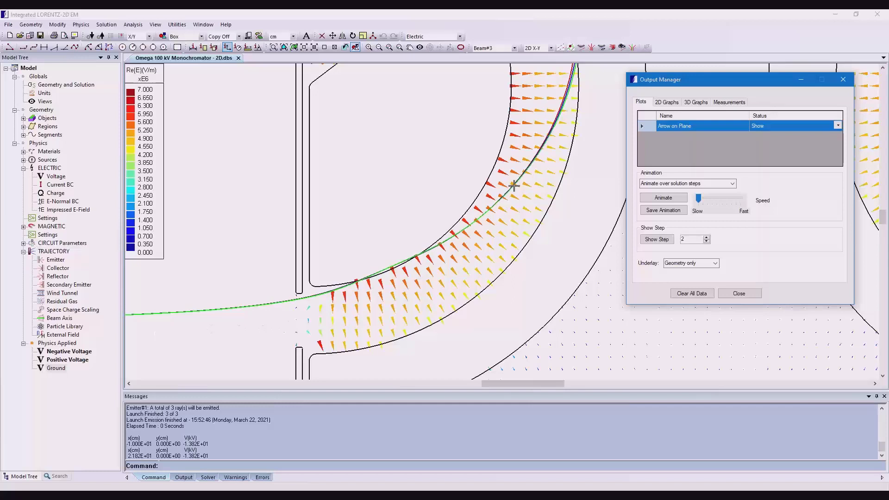
pyautogui.click(740, 292)
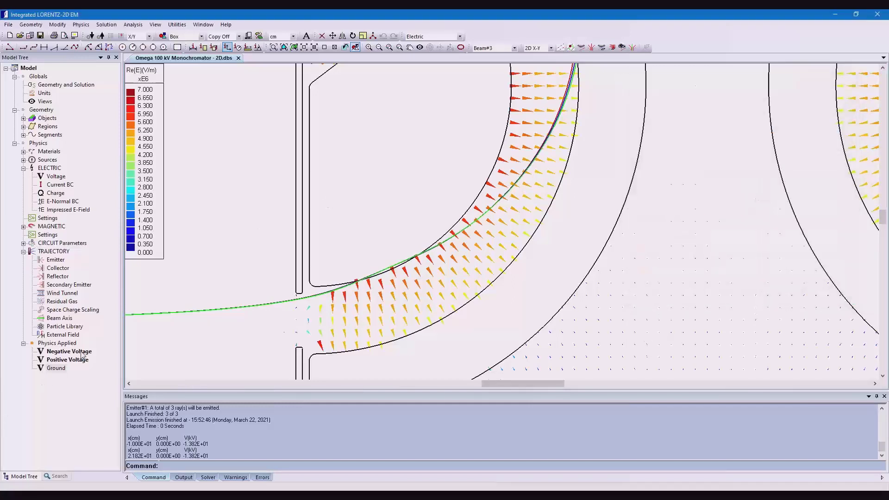
# Step: Reactivate the Ground voltage condition and clear all the regions assigned to it
pyautogui.doubleClick(58, 369)
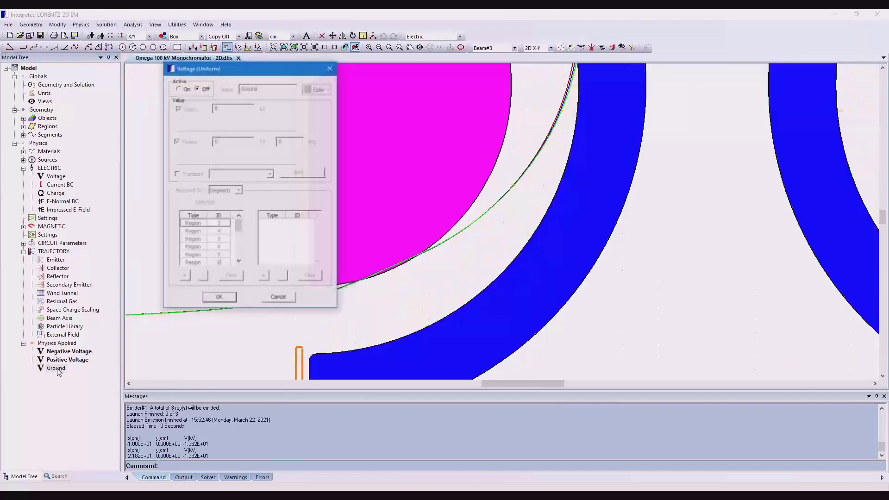
pyautogui.click(182, 89)
pyautogui.scroll(-3, 427, 200)
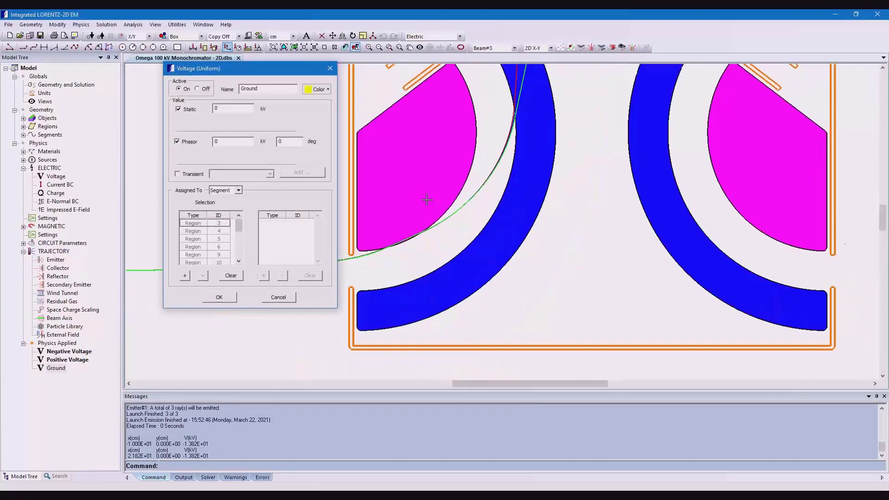
pyautogui.scroll(-1, 426, 200)
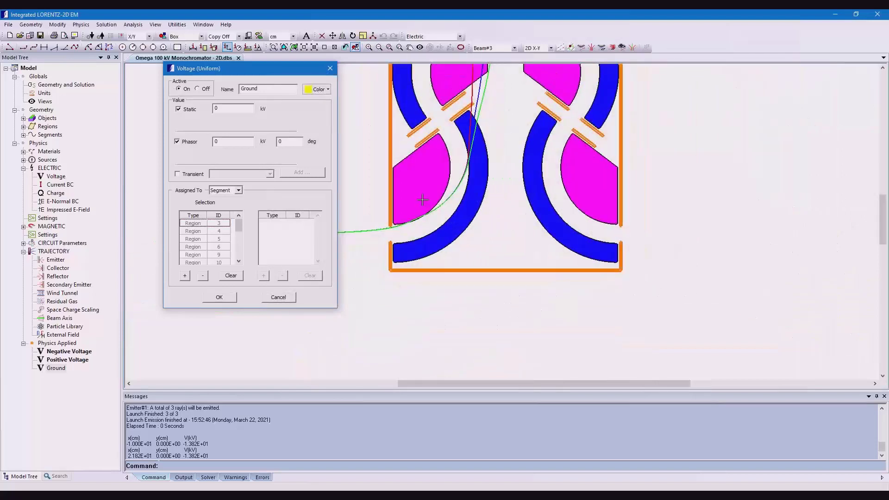
pyautogui.click(230, 276)
# Step: Assign the Ground voltage only to the three outer enclosure regions: the left wall, the right wall and the bottom wall
pyautogui.click(185, 276)
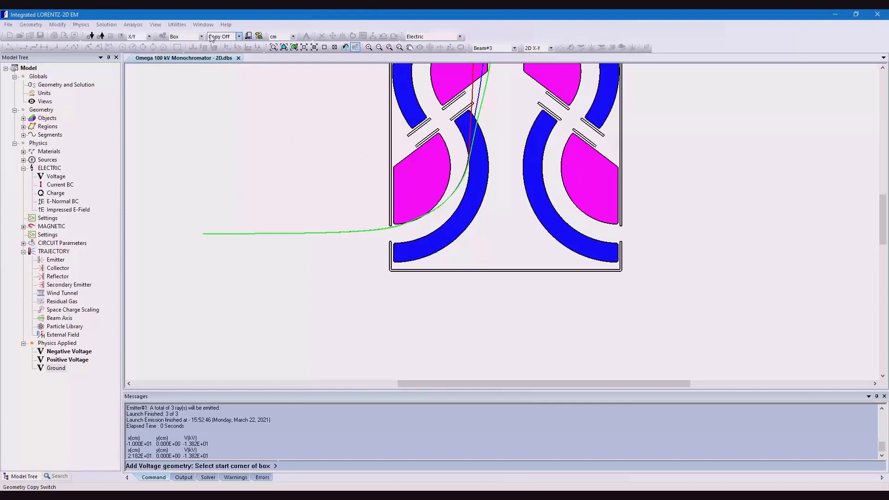
pyautogui.click(190, 39)
pyautogui.click(183, 53)
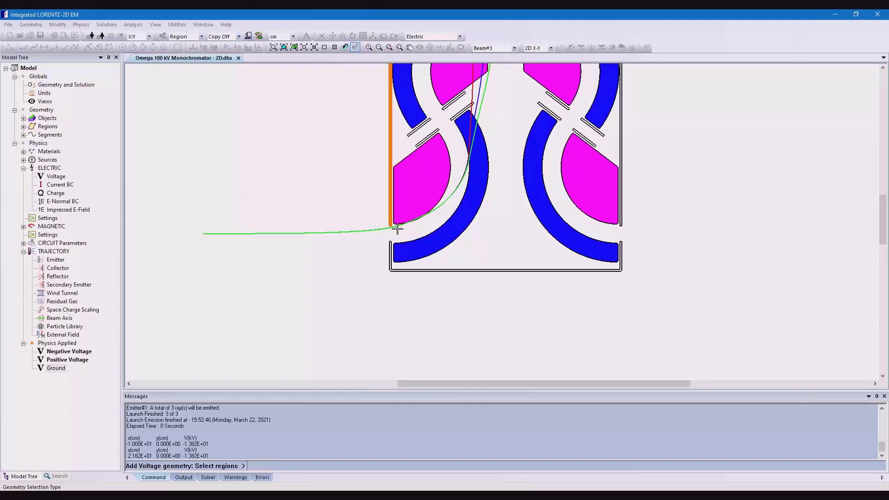
pyautogui.click(391, 142)
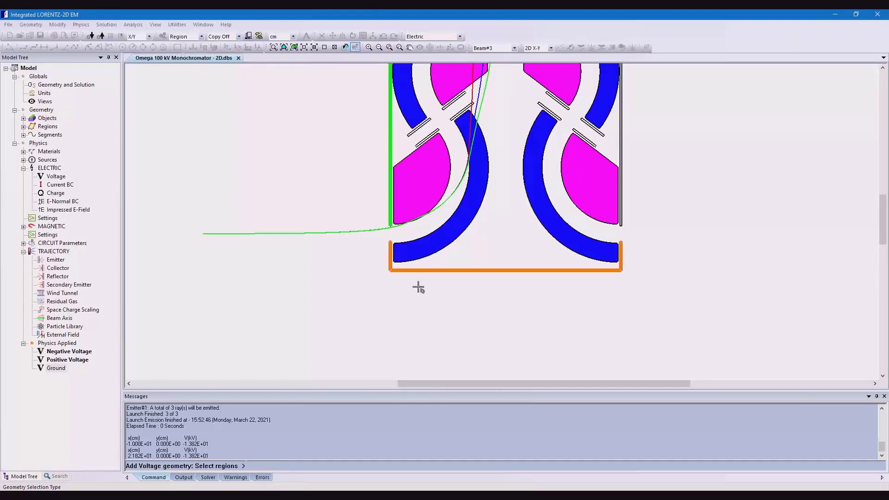
pyautogui.click(429, 271)
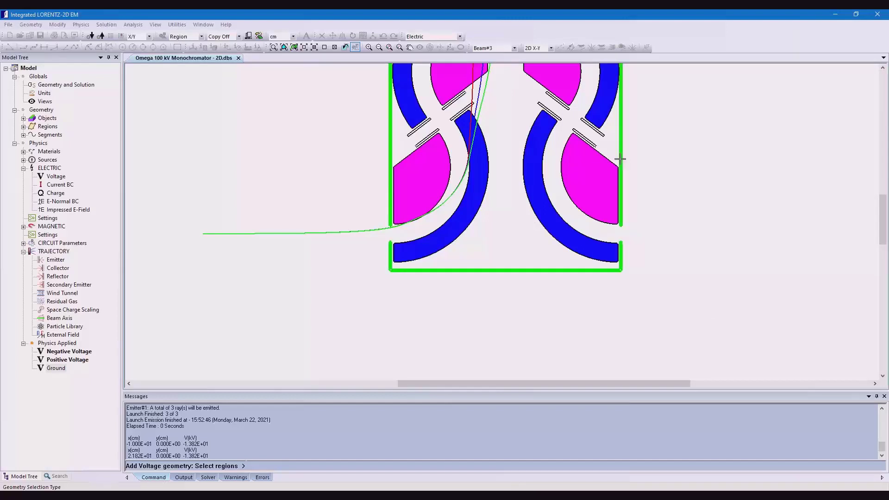
pyautogui.press('Return')
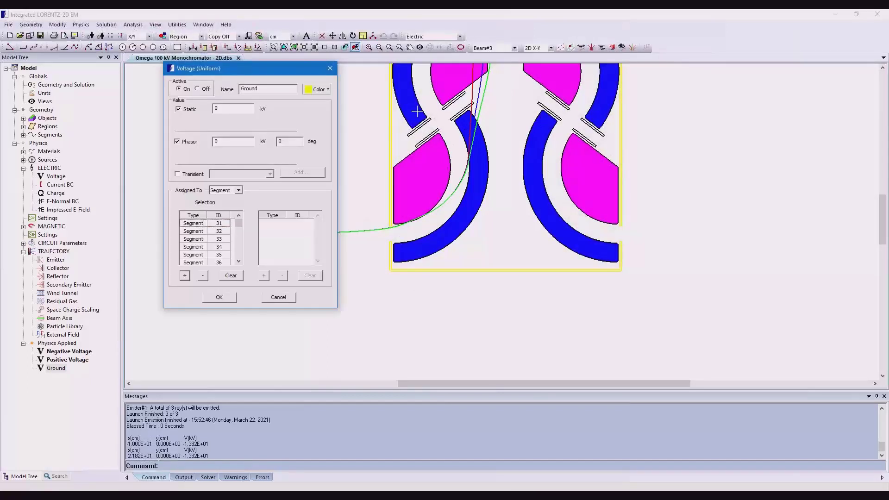
pyautogui.click(220, 298)
# Step: Run the solver with only the outer enclosure grounded and examine the resulting electron trajectories through the monochromator
pyautogui.click(100, 24)
pyautogui.click(115, 56)
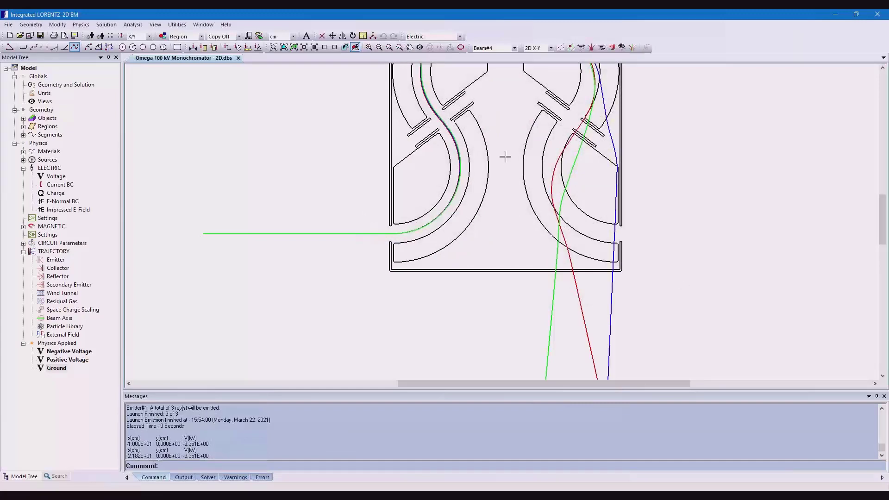
pyautogui.scroll(-3, 487, 294)
pyautogui.scroll(3, 333, 279)
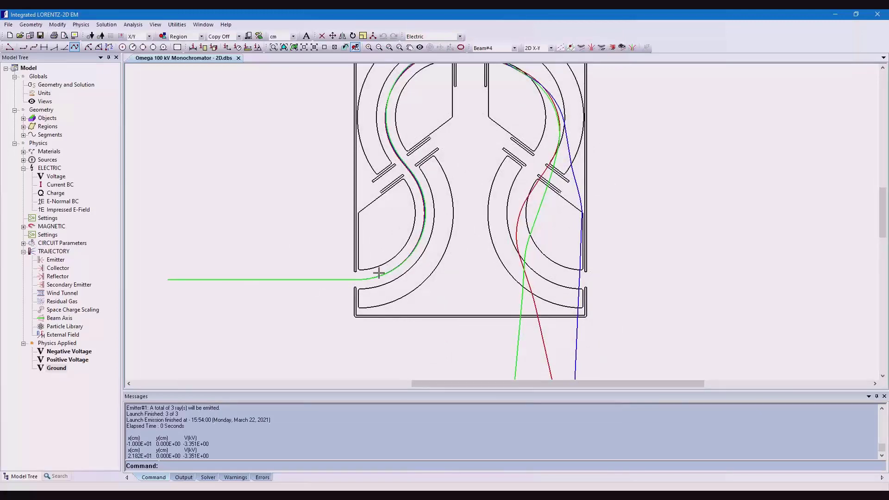
pyautogui.moveTo(470, 133); pyautogui.dragTo(446, 221, button='middle')
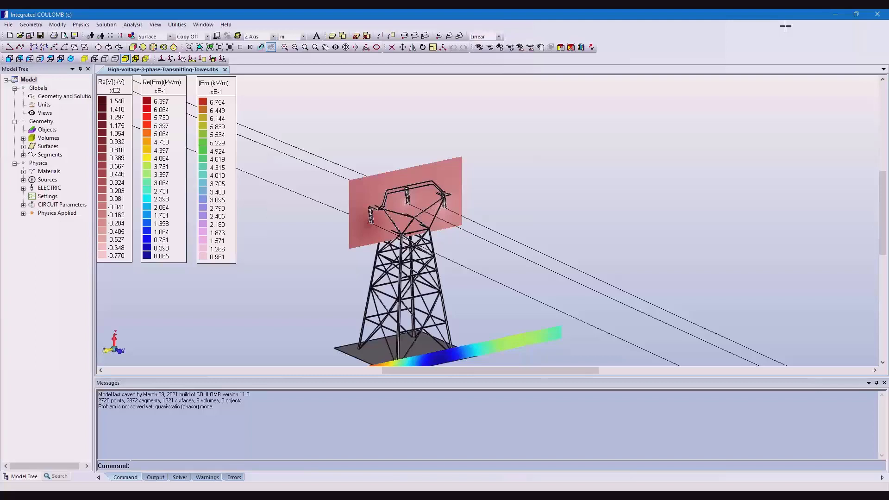
# Step: In the Integrated COULOMB transmitting tower model, examine which geometry is assigned to the 120 Phase and Ground conditions
pyautogui.click(23, 213)
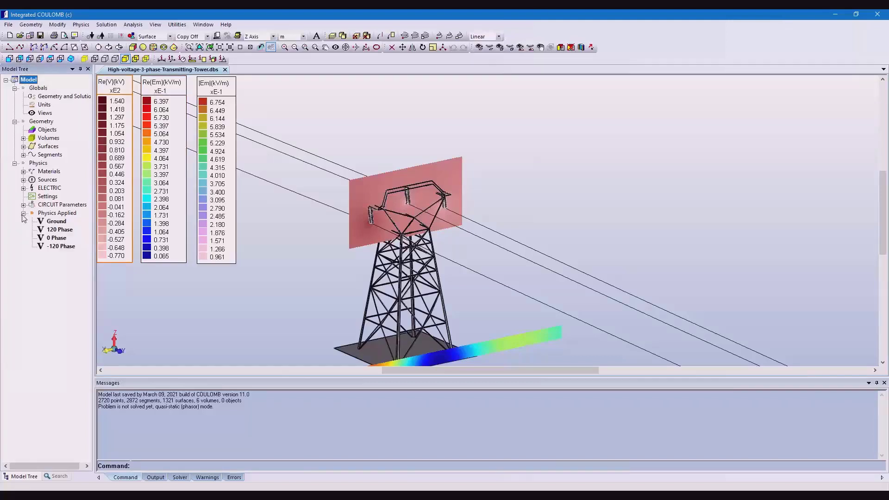
pyautogui.click(56, 228)
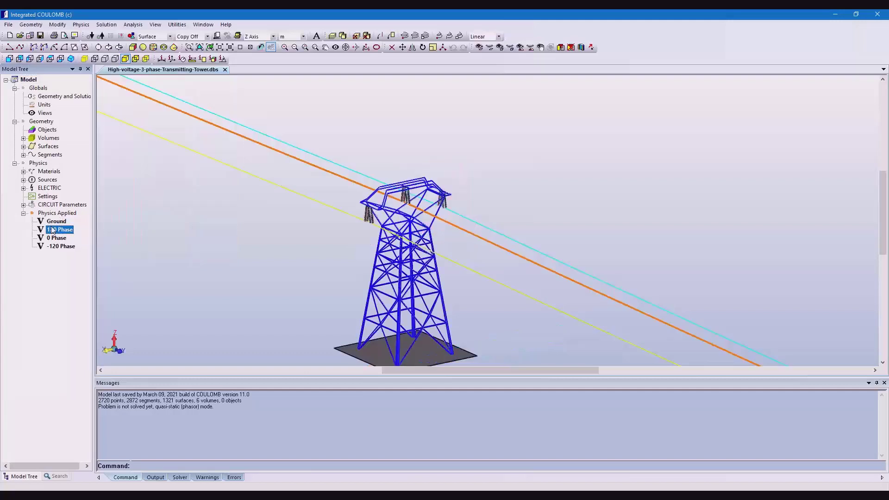
pyautogui.click(55, 222)
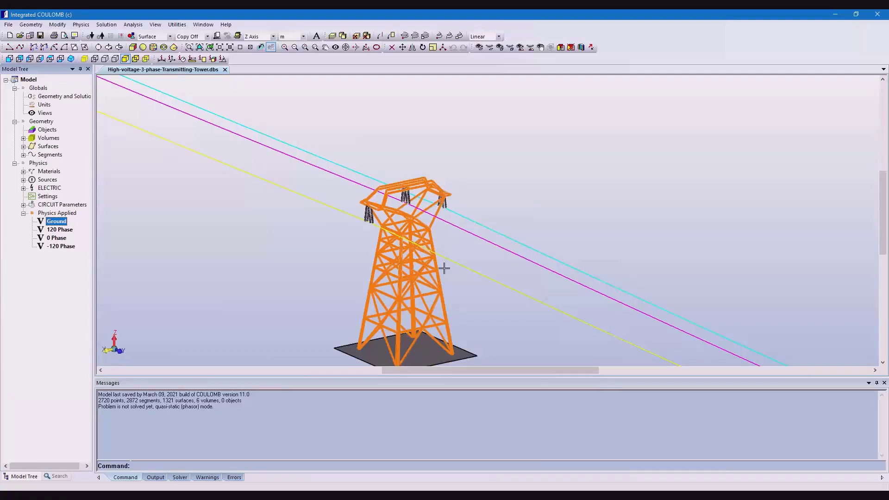
# Step: Review the symmetry boundary conditions and periodicity settings of the transmitting tower model without changing them
pyautogui.click(85, 28)
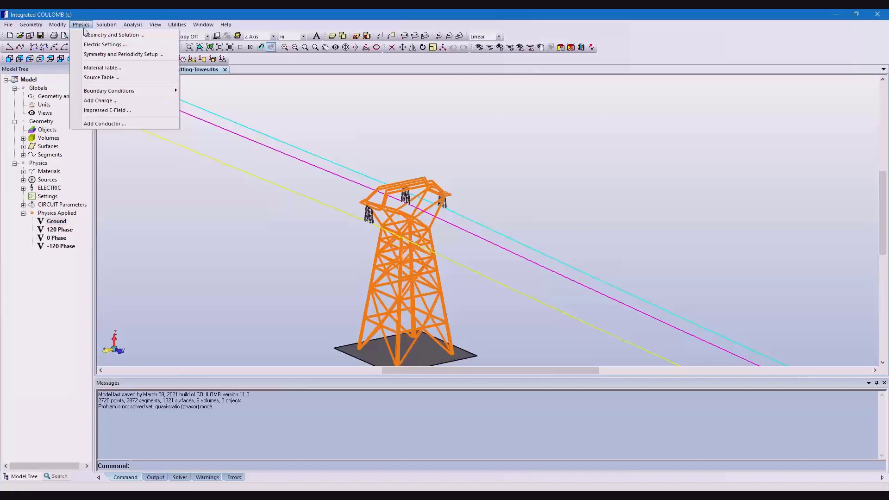
pyautogui.click(106, 58)
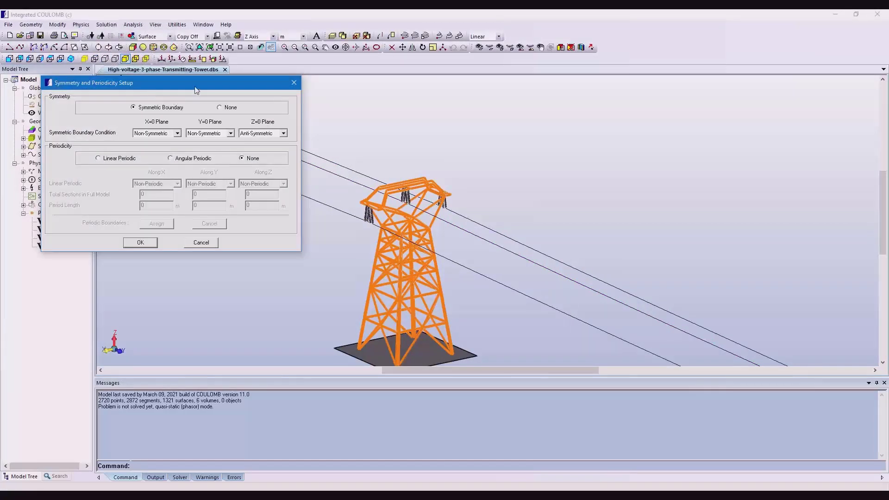
pyautogui.click(147, 242)
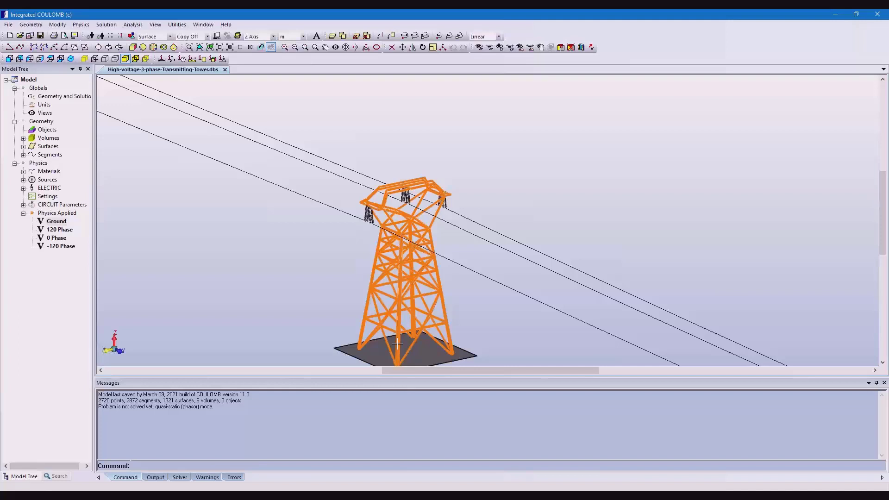
# Step: Examine which transmission lines are assigned to the 120 Phase, 0 Phase and -120 Phase voltages
pyautogui.click(65, 230)
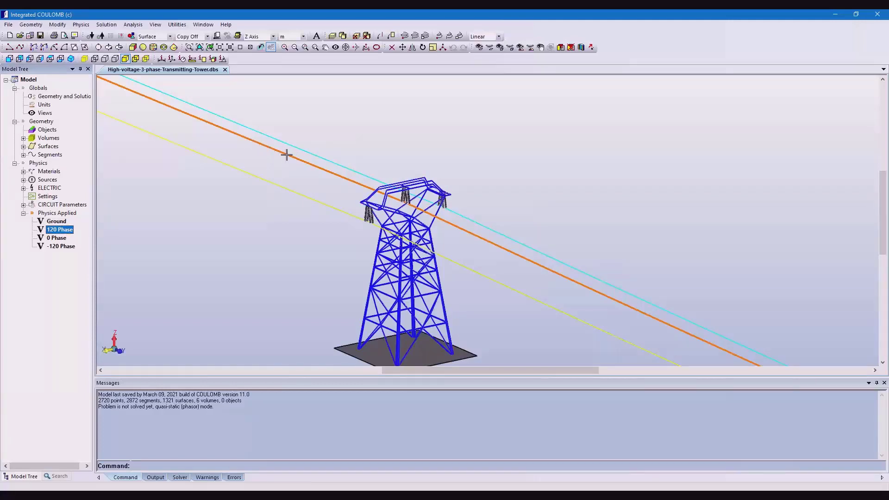
pyautogui.click(56, 238)
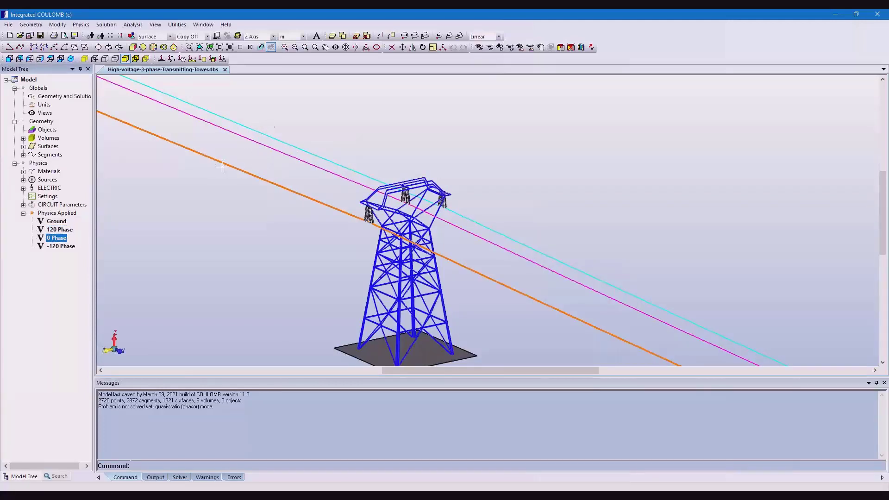
pyautogui.click(72, 247)
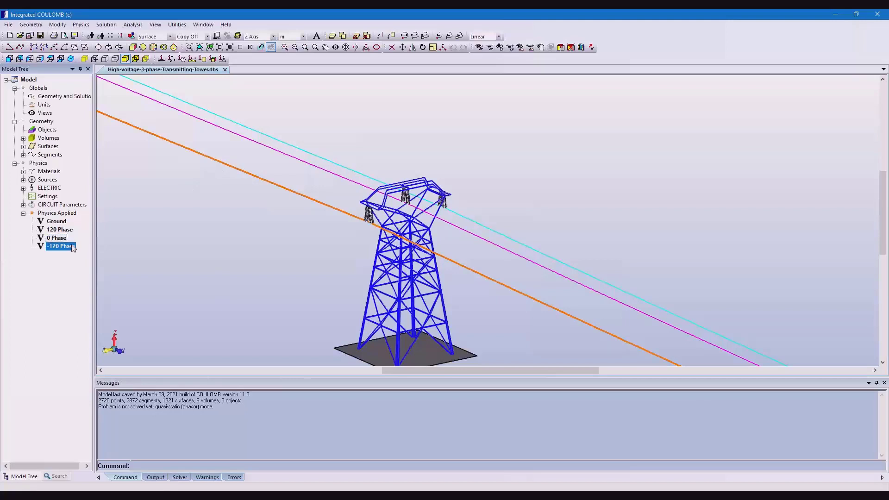
pyautogui.click(170, 245)
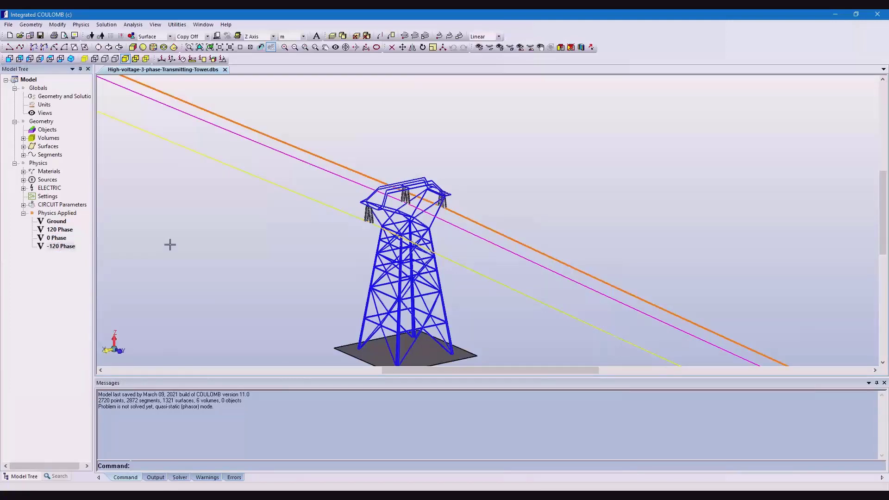
# Step: Show solution step 1 of the stored contour plots and examine the voltage contour plane around the tower's insulators
pyautogui.click(129, 26)
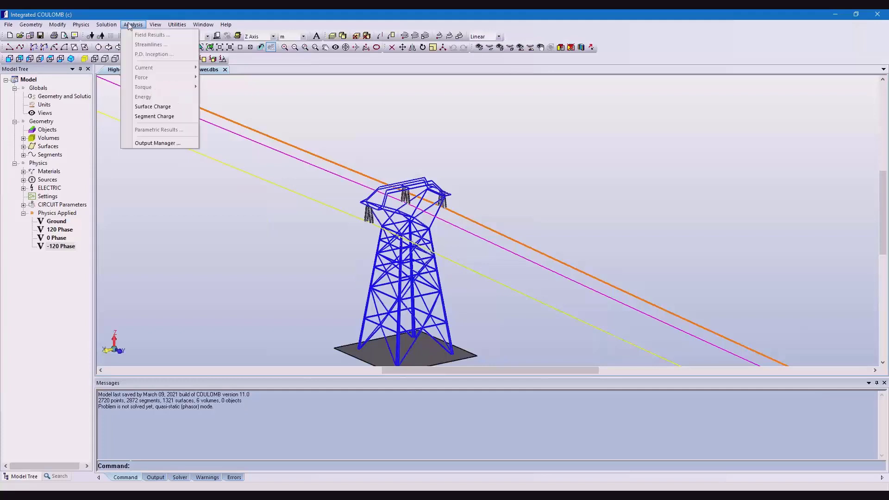
pyautogui.click(153, 144)
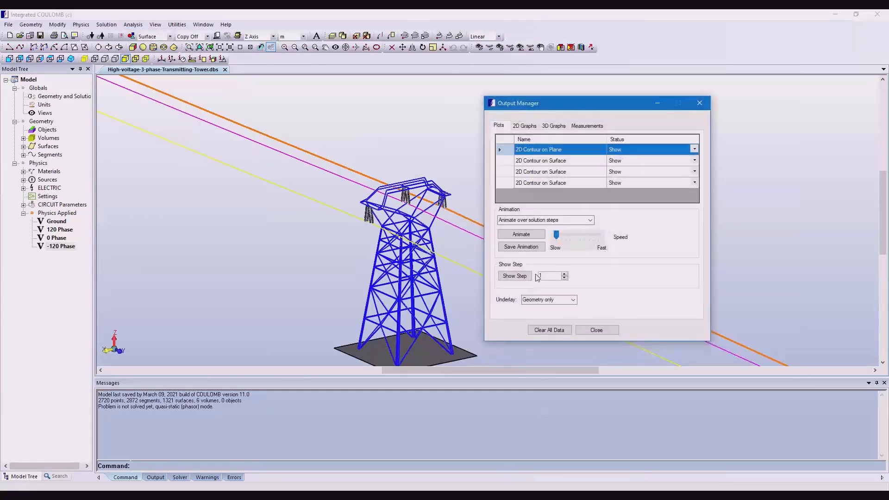
pyautogui.click(515, 277)
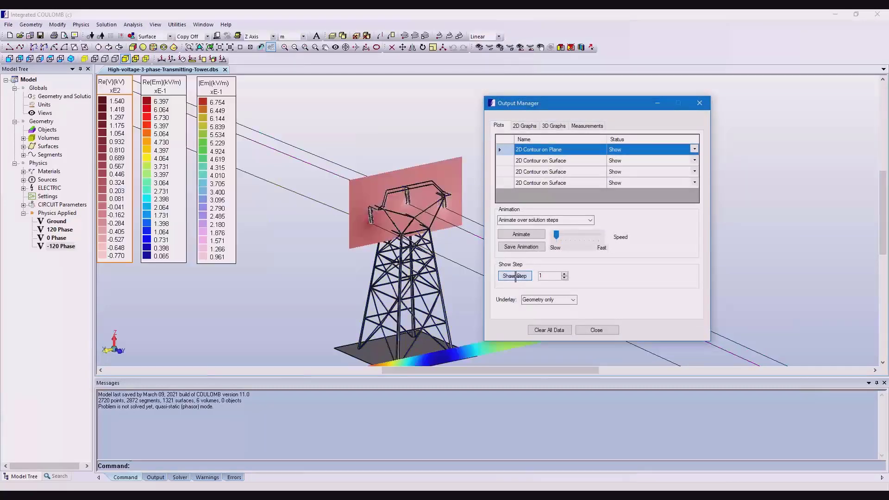
pyautogui.scroll(2, 409, 187)
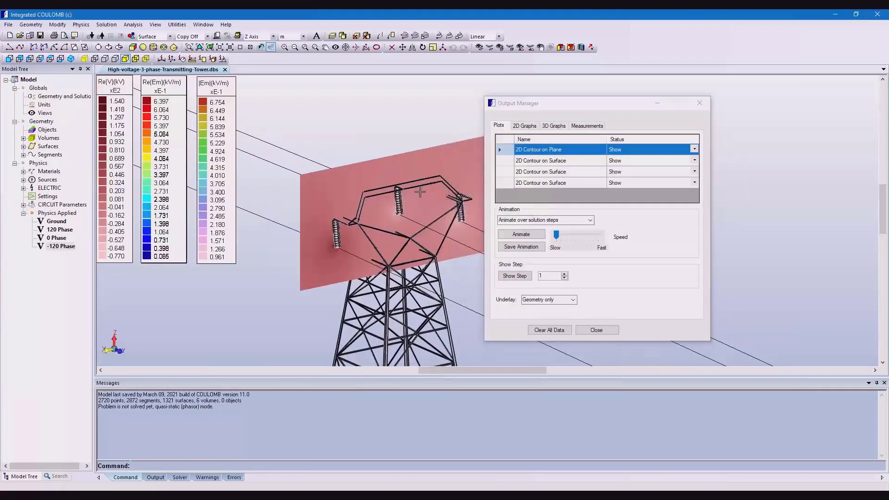
pyautogui.moveTo(423, 208); pyautogui.dragTo(374, 154, button='middle')
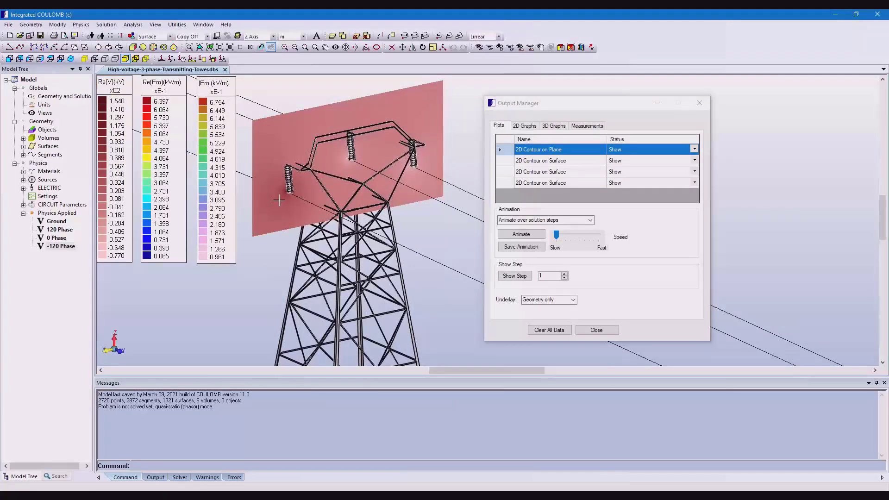
pyautogui.scroll(1, 279, 200)
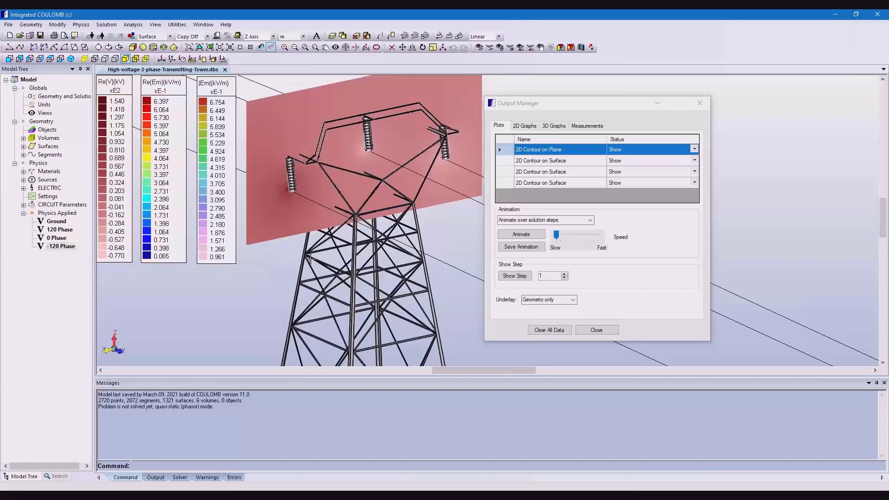
# Step: Examine the electric-field contour strips near the tower's base with their colour legends, and close the Output Manager
pyautogui.scroll(-5, 309, 257)
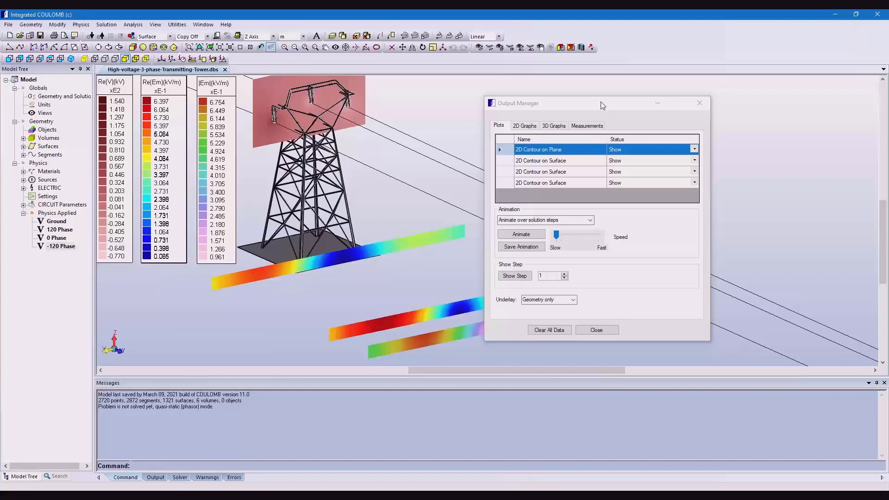
pyautogui.moveTo(600, 102); pyautogui.dragTo(784, 82)
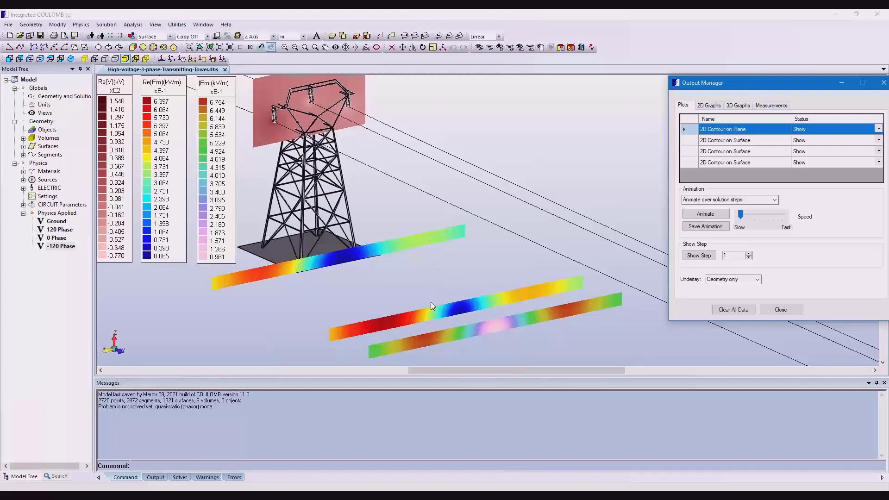
pyautogui.moveTo(731, 82); pyautogui.dragTo(484, 99)
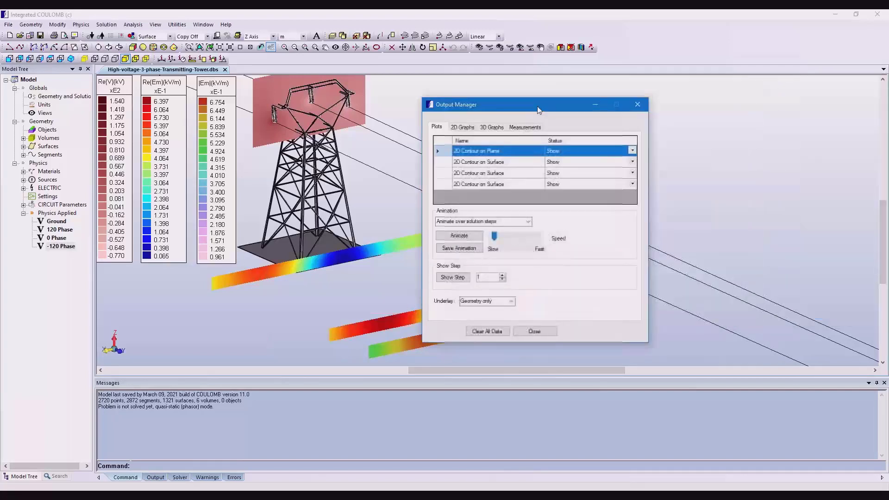
pyautogui.click(638, 102)
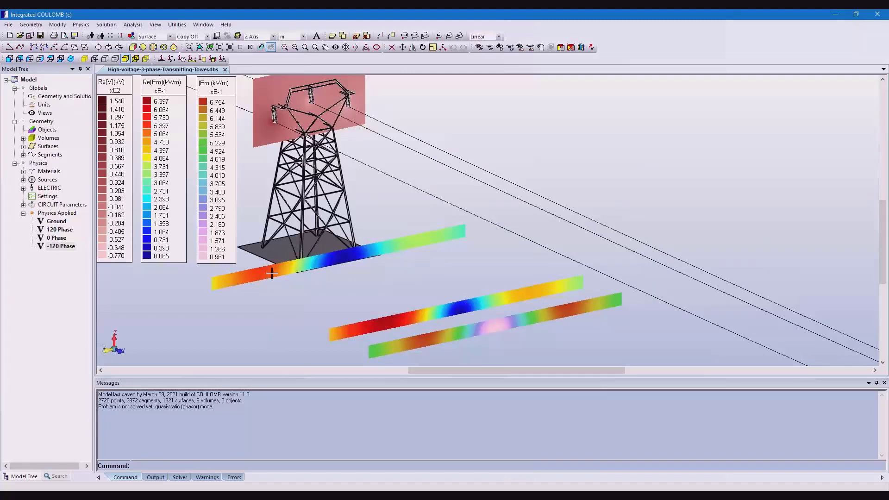
pyautogui.click(233, 192)
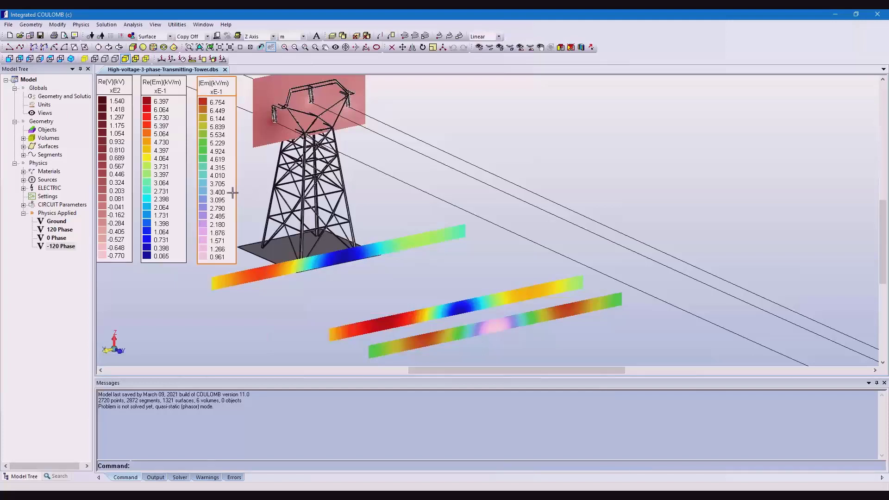
pyautogui.click(270, 164)
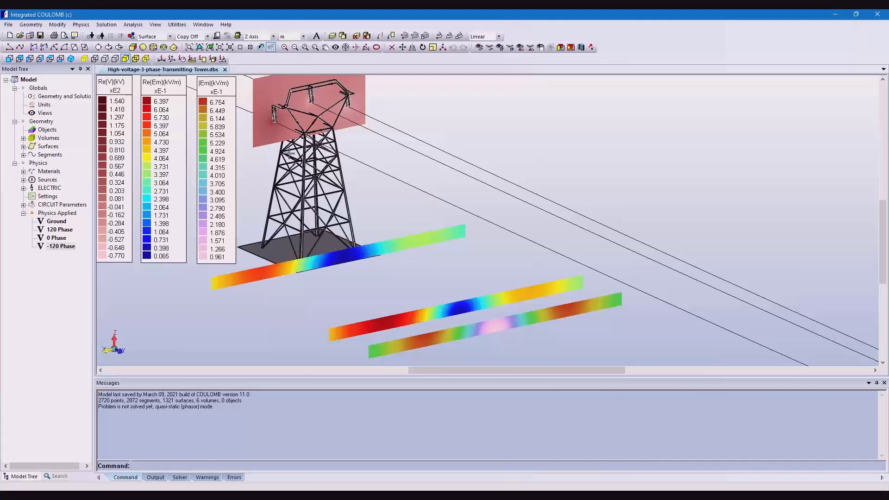
# Step: Review the tower model's Electric Settings, including operation mode, material mode and frequency, without changing them
pyautogui.click(43, 188)
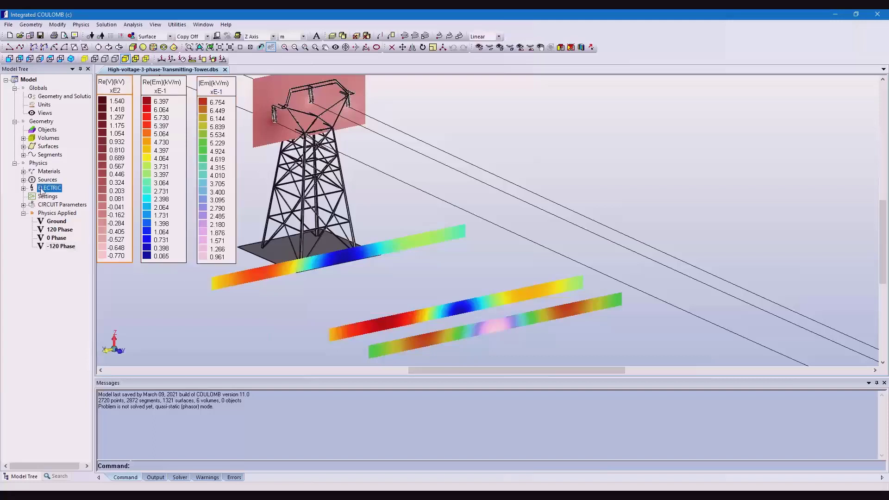
pyautogui.click(61, 206)
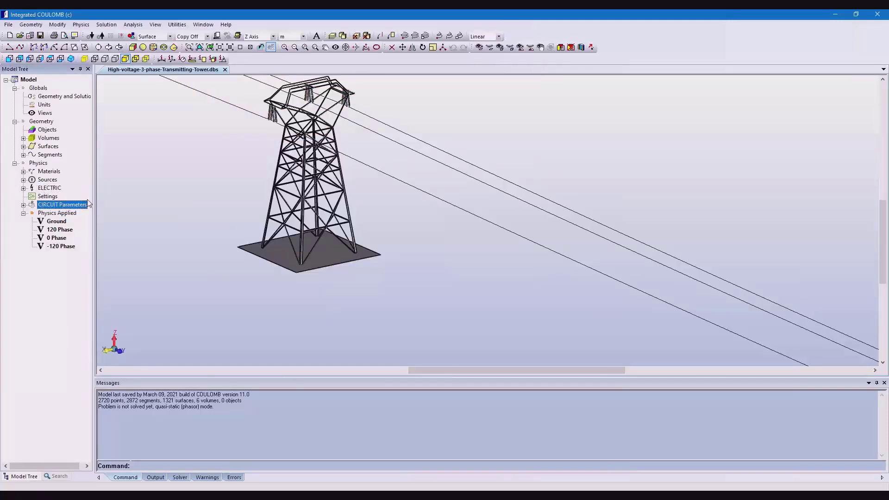
pyautogui.doubleClick(45, 197)
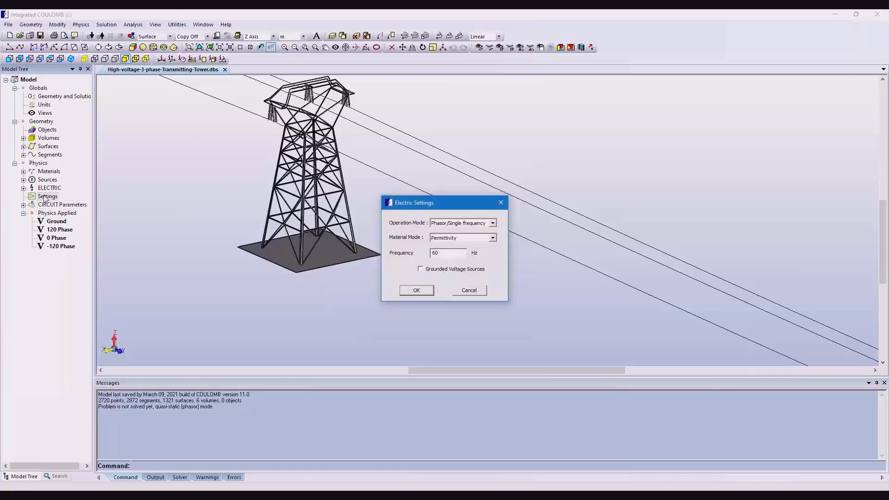
pyautogui.moveTo(422, 202); pyautogui.dragTo(180, 119)
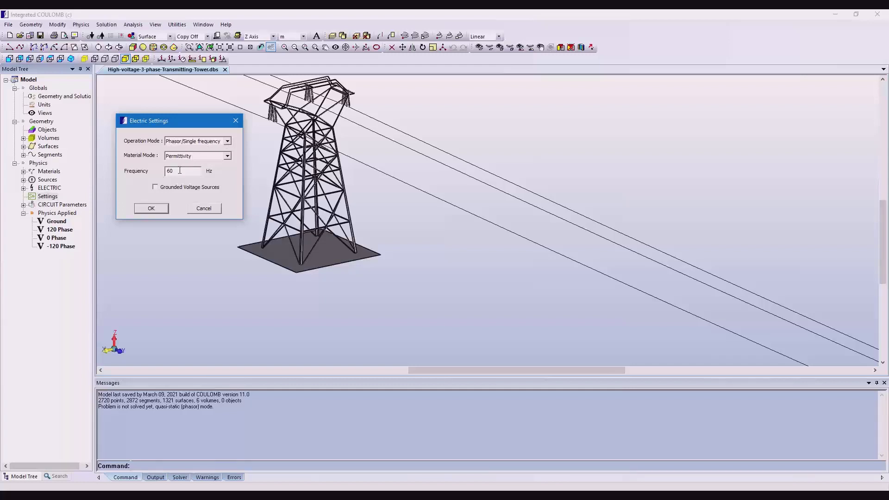
pyautogui.click(235, 121)
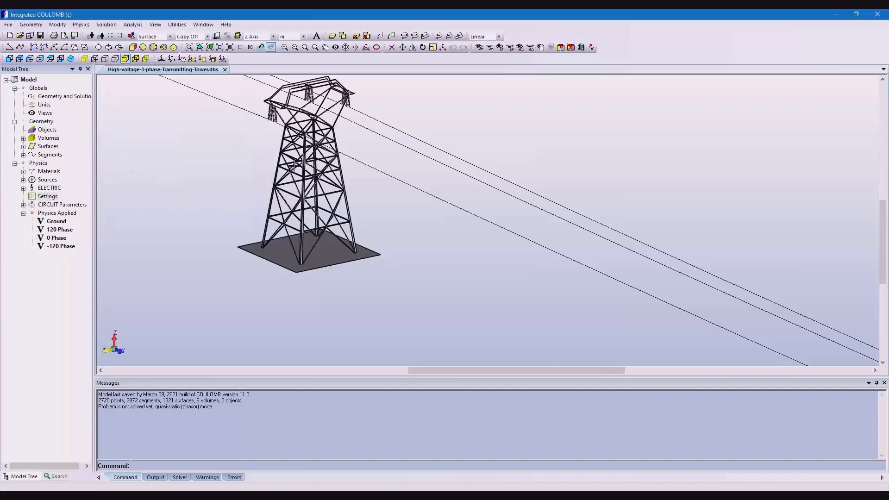
# Step: Open High-voltage-3-phase-Transmitting-Tower turn off one phase.dbs and review the definition of its 120 Phase voltage without changing it
pyautogui.click(8, 26)
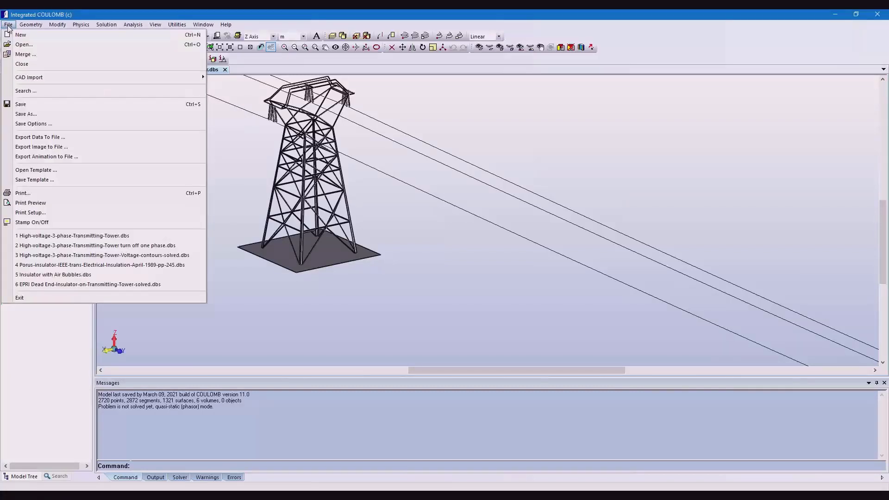
pyautogui.click(142, 246)
pyautogui.click(475, 276)
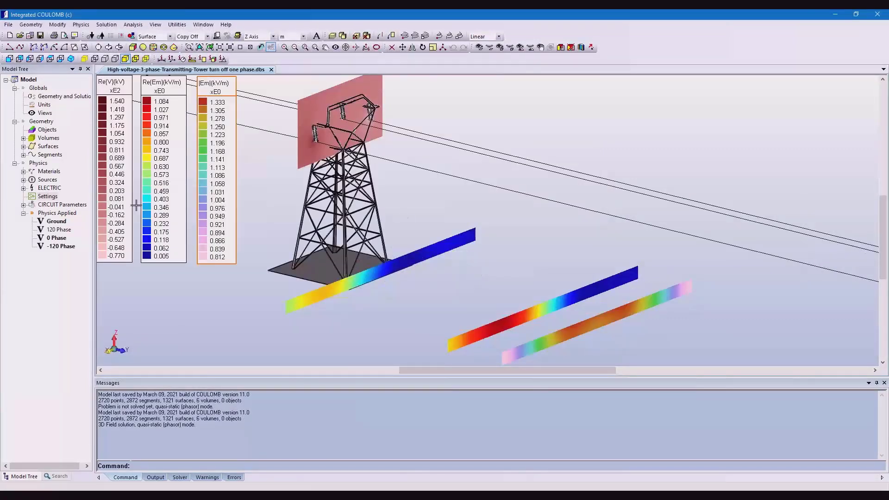
pyautogui.doubleClick(66, 231)
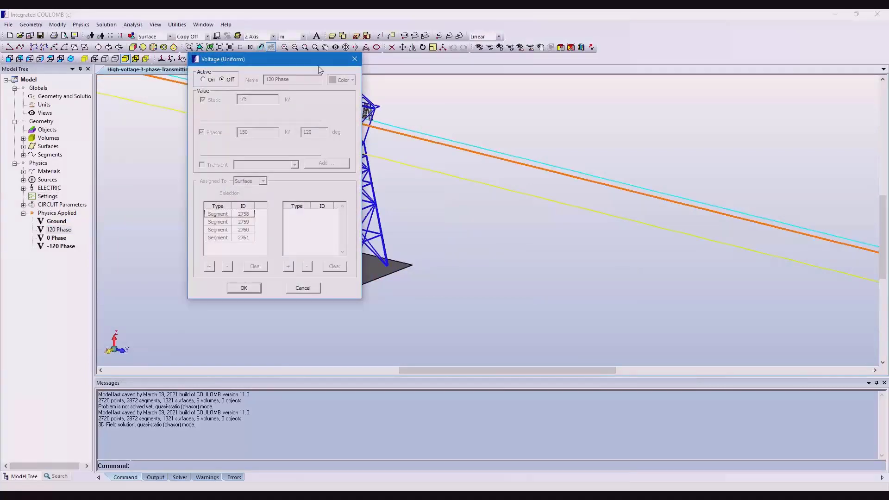
pyautogui.click(355, 59)
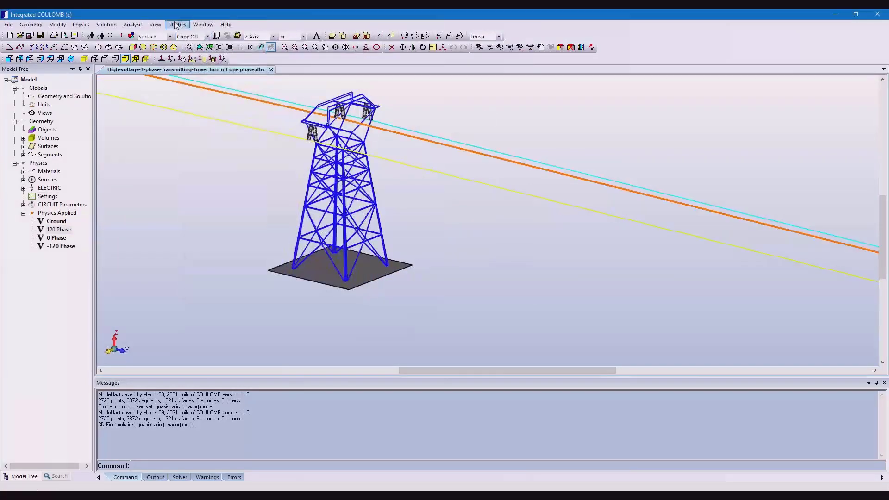
# Step: Show solution step 2 of the stored contour plots and examine the voltage plane and electric-field strips around the tower
pyautogui.click(133, 25)
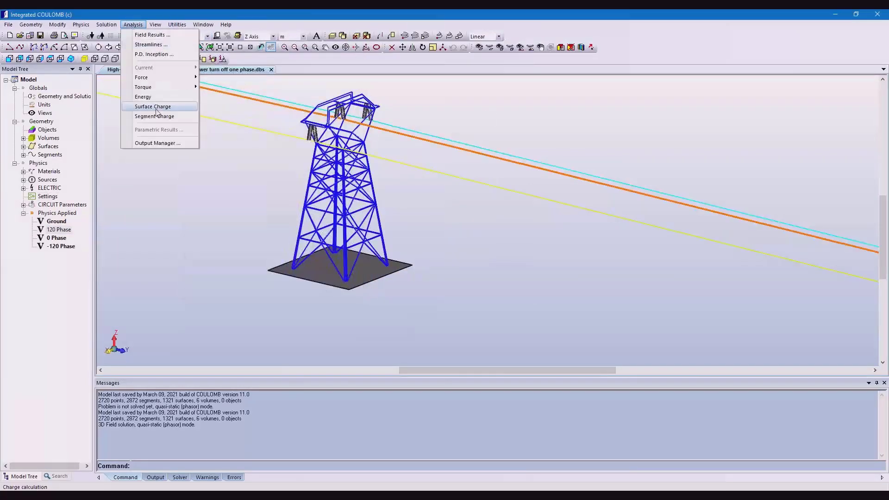
pyautogui.click(157, 143)
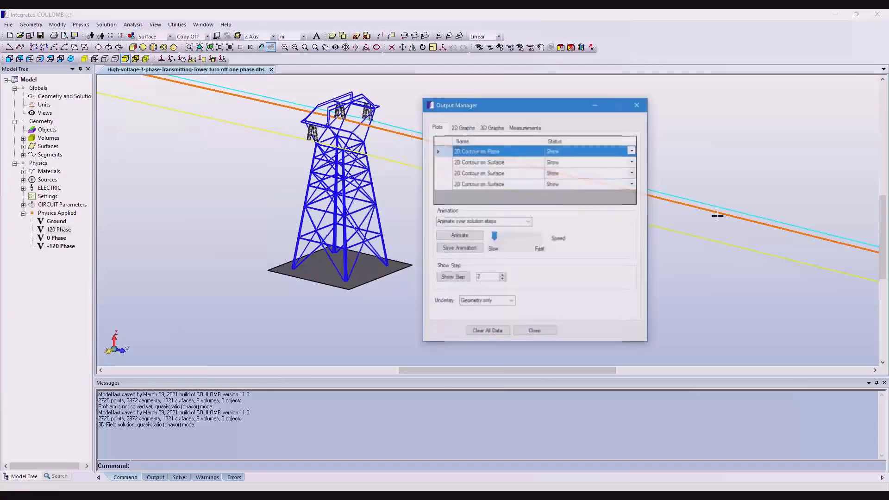
pyautogui.click(457, 278)
pyautogui.moveTo(547, 105); pyautogui.dragTo(681, 98)
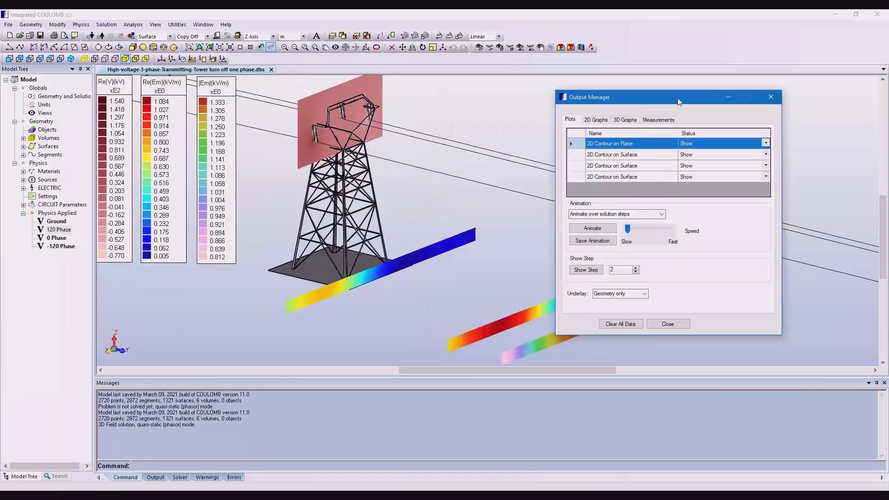
pyautogui.scroll(4, 340, 114)
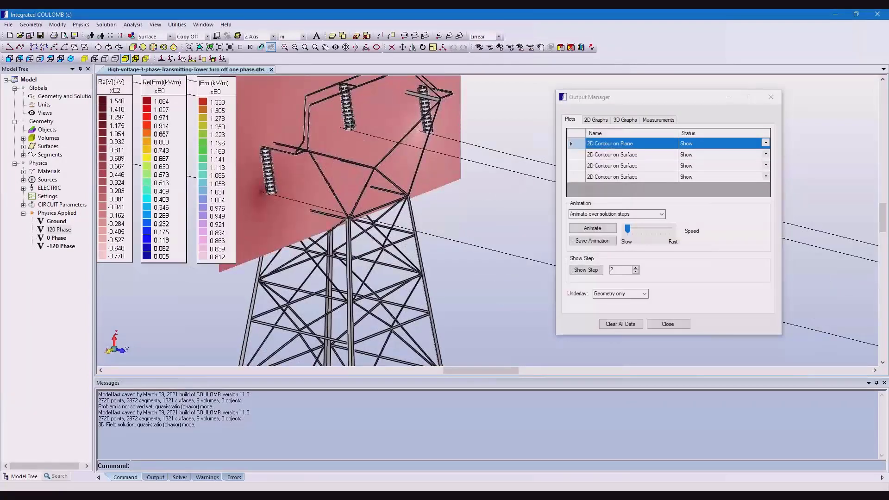
pyautogui.scroll(-5, 351, 124)
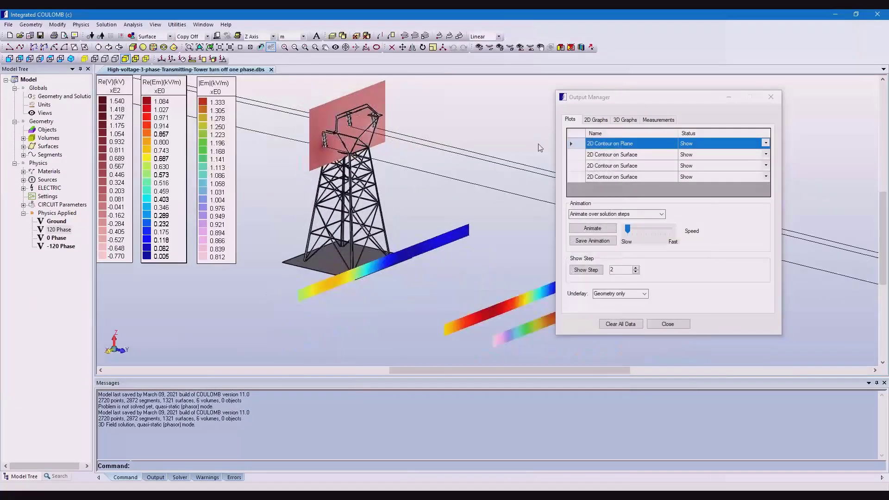
pyautogui.moveTo(654, 99); pyautogui.dragTo(757, 82)
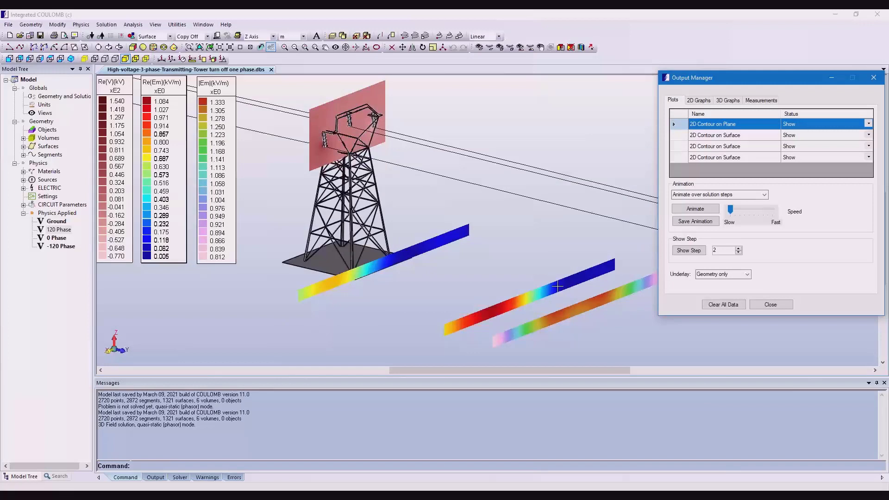
# Step: Compare the contour plots with and without the 120 Phase voltage by showing solution step 1 and returning to step 2
pyautogui.click(739, 252)
pyautogui.click(689, 251)
pyautogui.click(690, 251)
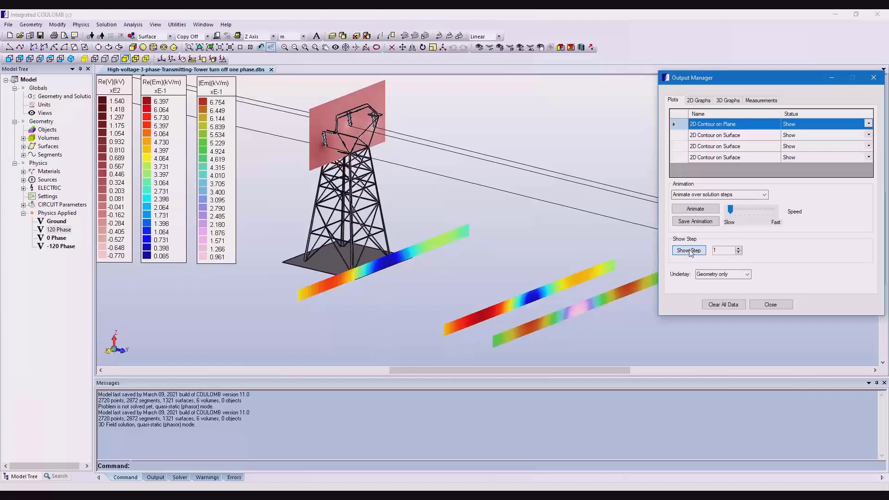
pyautogui.click(739, 247)
pyautogui.click(690, 251)
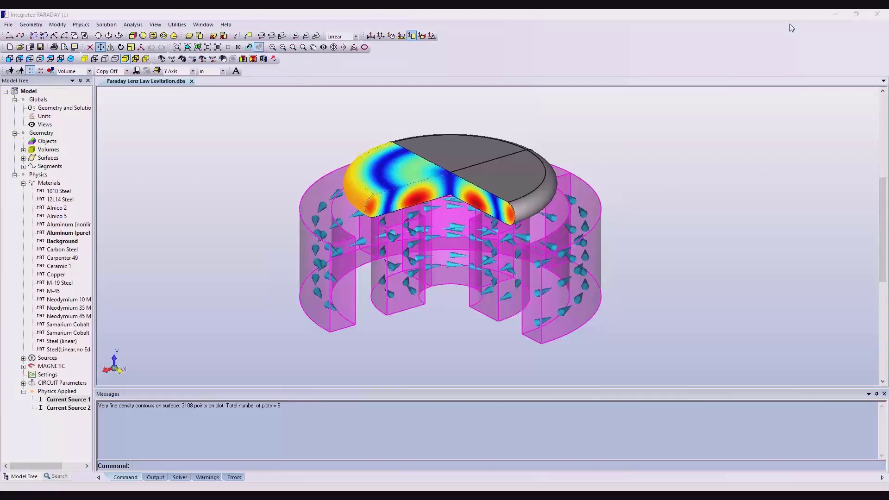
# Step: Switch to INDUCTO and review the 2D Lenz Law Levitation model's geometry and solution settings and its available thermal assignments
pyautogui.hotkey('alt', 'Tab')
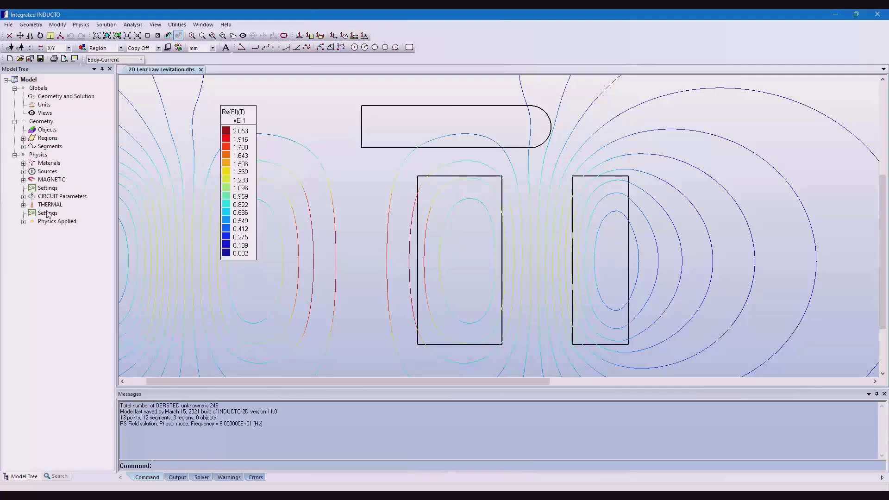
pyautogui.doubleClick(72, 97)
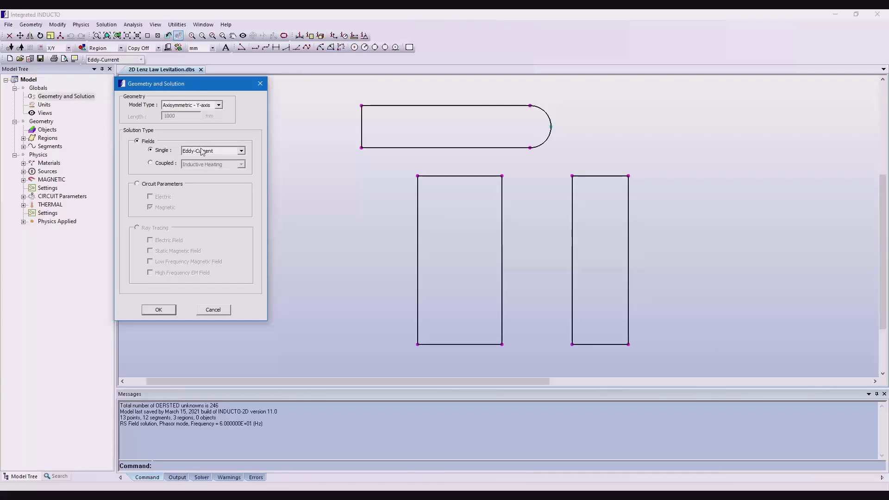
pyautogui.click(159, 312)
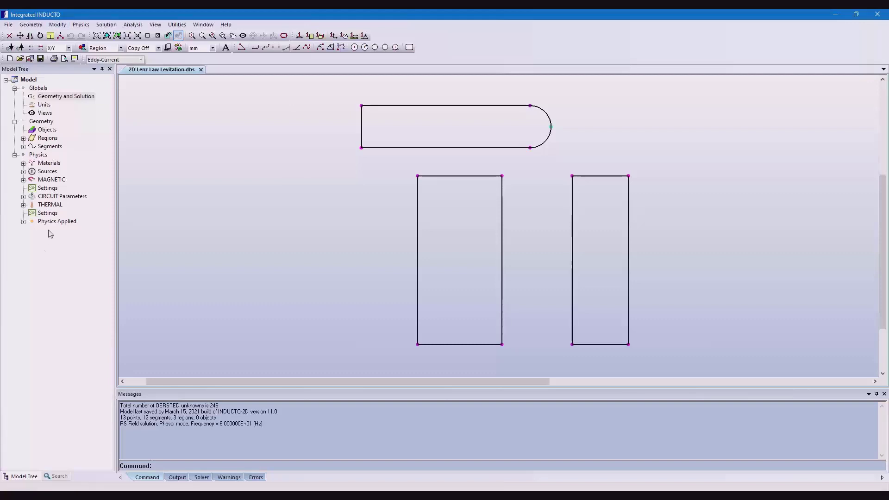
pyautogui.click(24, 205)
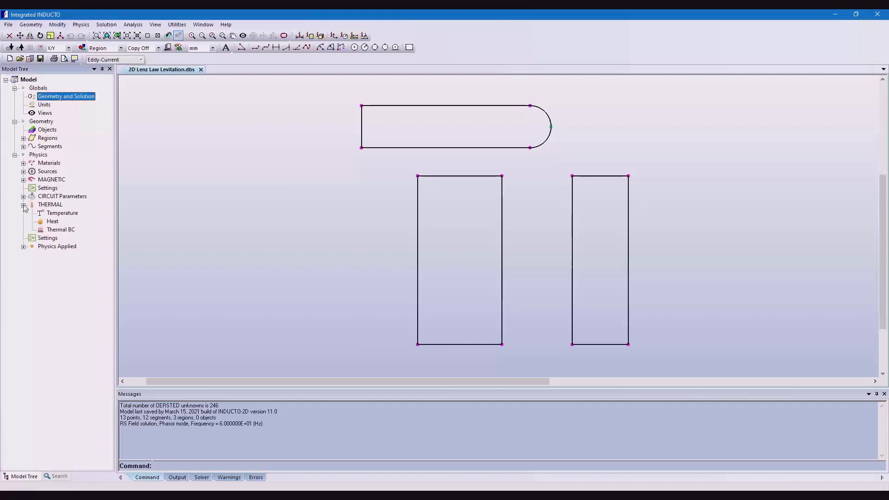
pyautogui.click(23, 205)
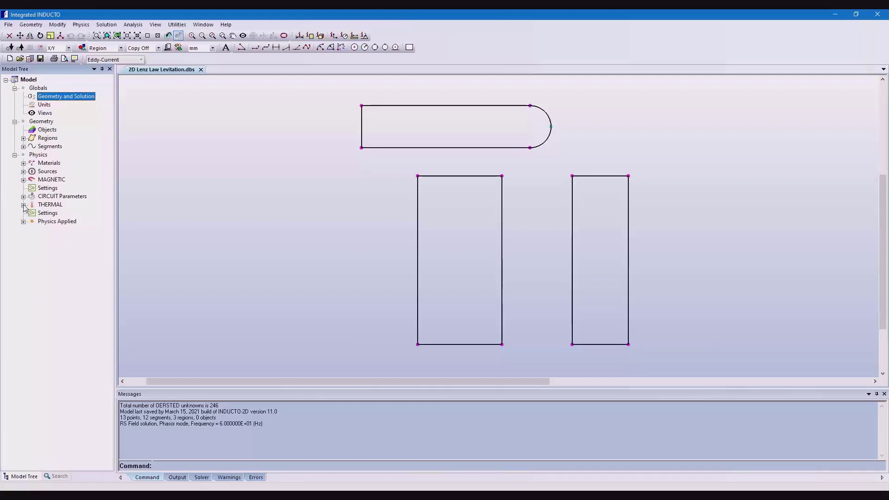
# Step: Highlight the regions assigned to Current Source 1, Current Source 2 and Aluminum (pure) in the model
pyautogui.click(23, 221)
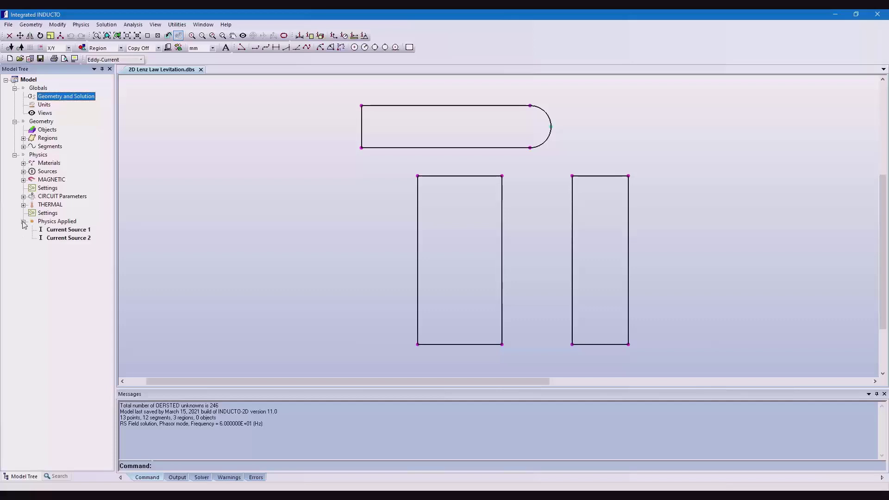
pyautogui.click(79, 233)
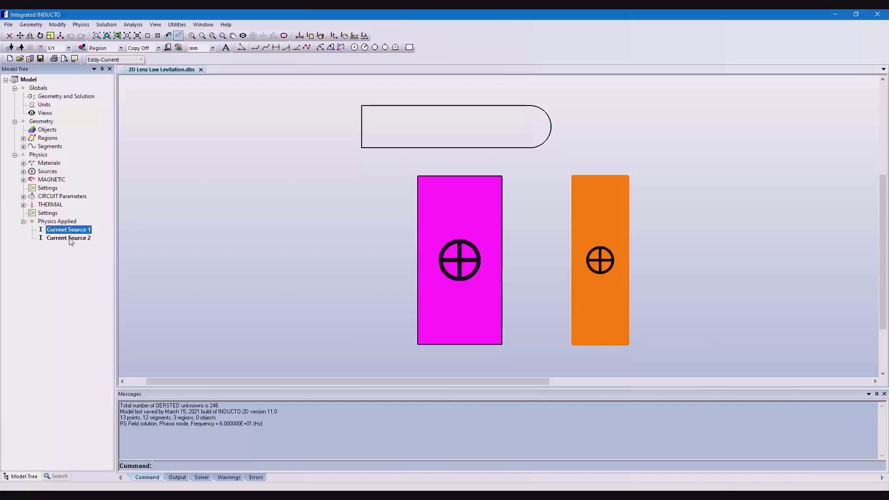
pyautogui.click(69, 238)
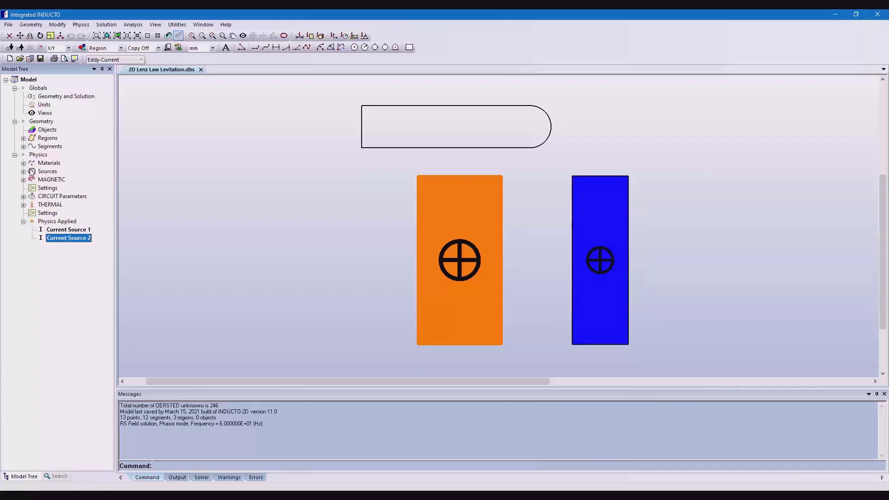
pyautogui.click(23, 164)
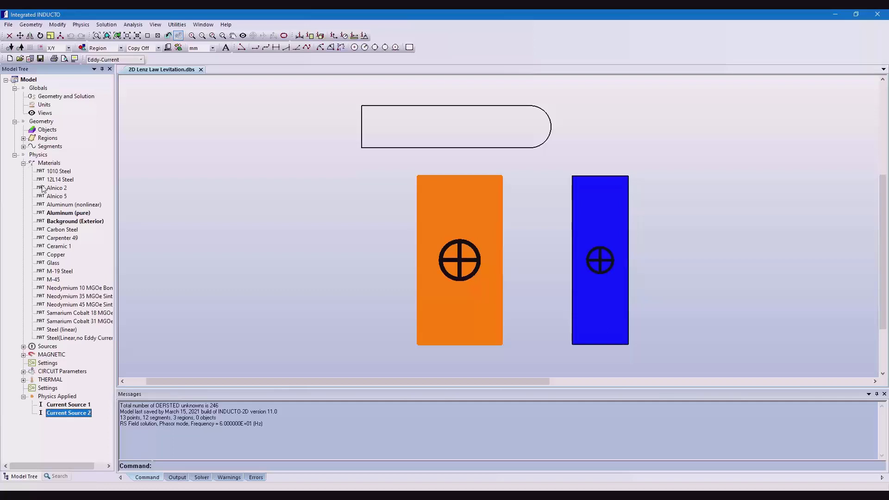
pyautogui.click(69, 213)
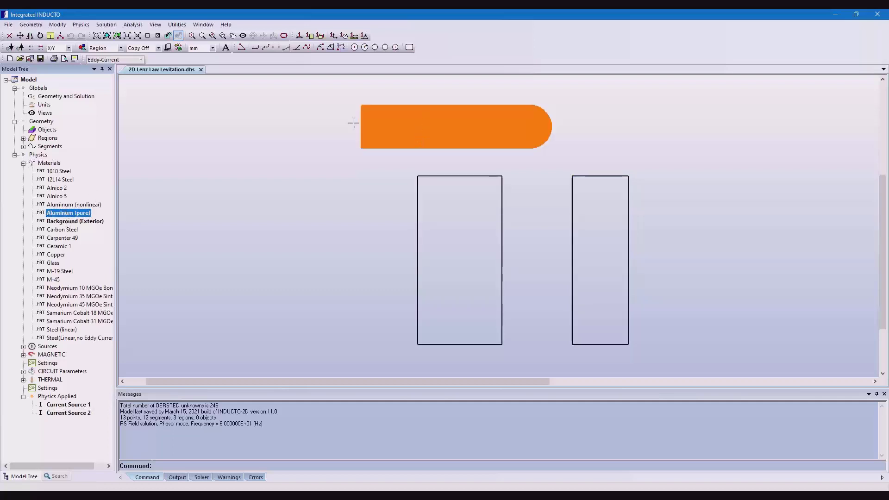
pyautogui.click(24, 163)
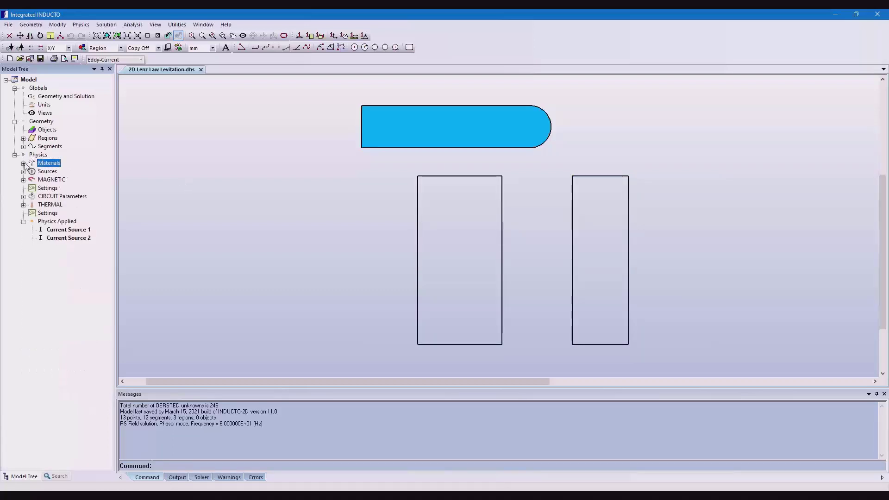
# Step: Plot the real field lines on the plane at Very Fine Density
pyautogui.click(133, 25)
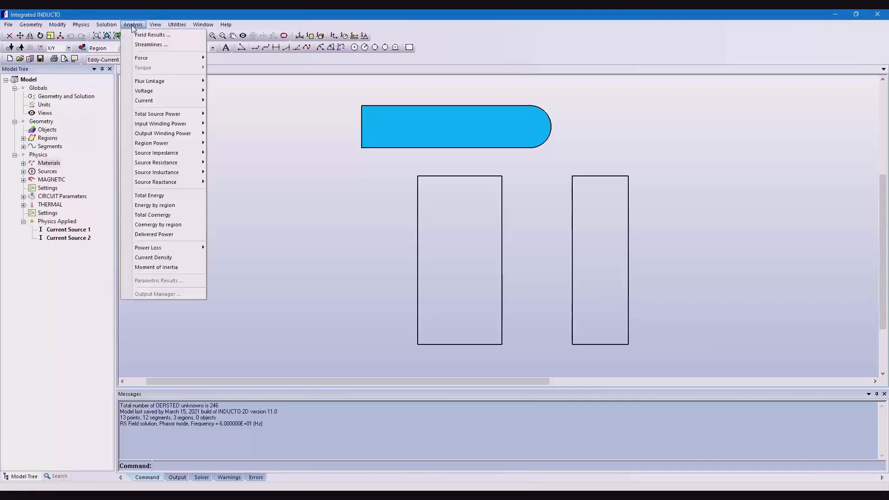
pyautogui.click(147, 35)
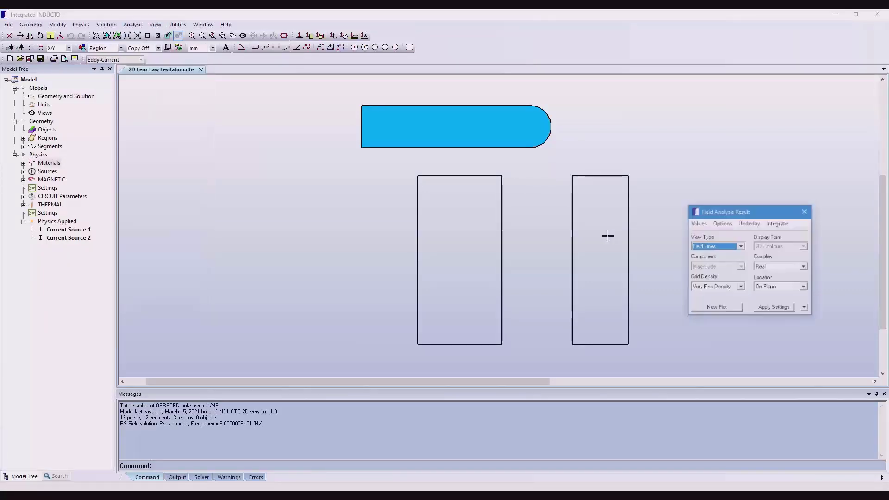
pyautogui.click(717, 307)
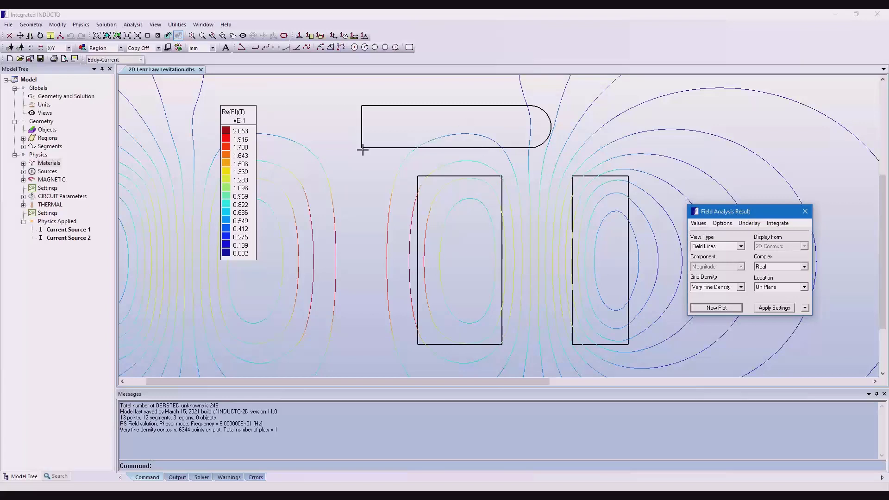
# Step: Set the frequency in the Magnetic Settings to 6000 Hz
pyautogui.doubleClick(46, 188)
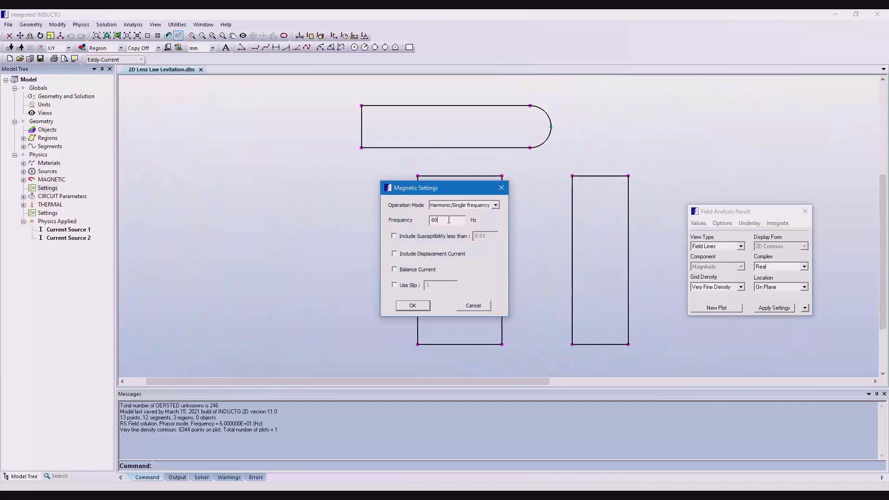
pyautogui.write('00')
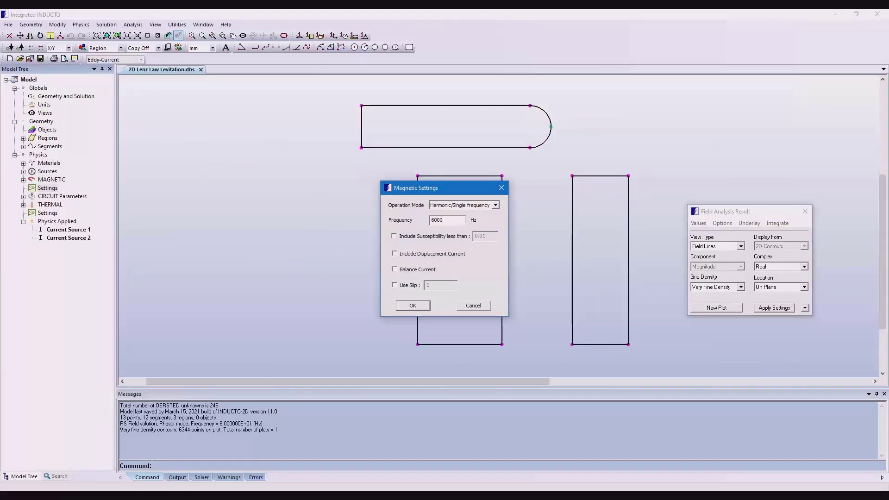
pyautogui.click(413, 306)
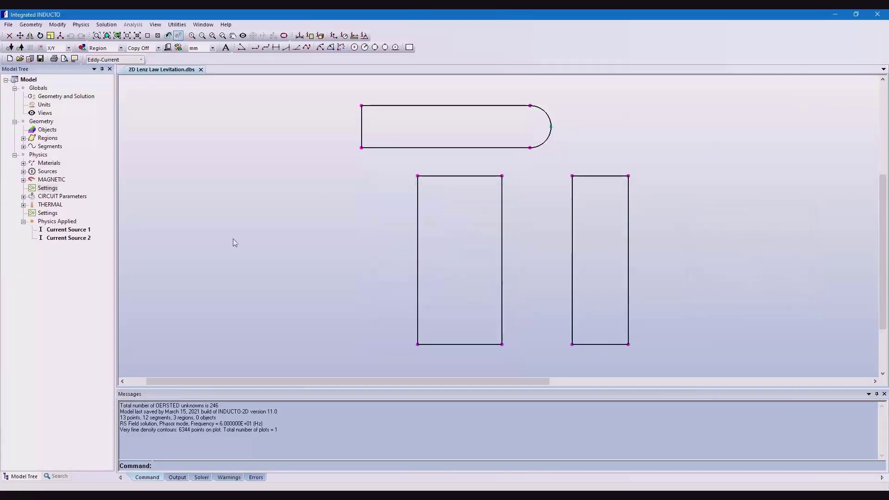
# Step: Run the solver at 6000 Hz and plot the resulting field lines on the plane
pyautogui.click(106, 25)
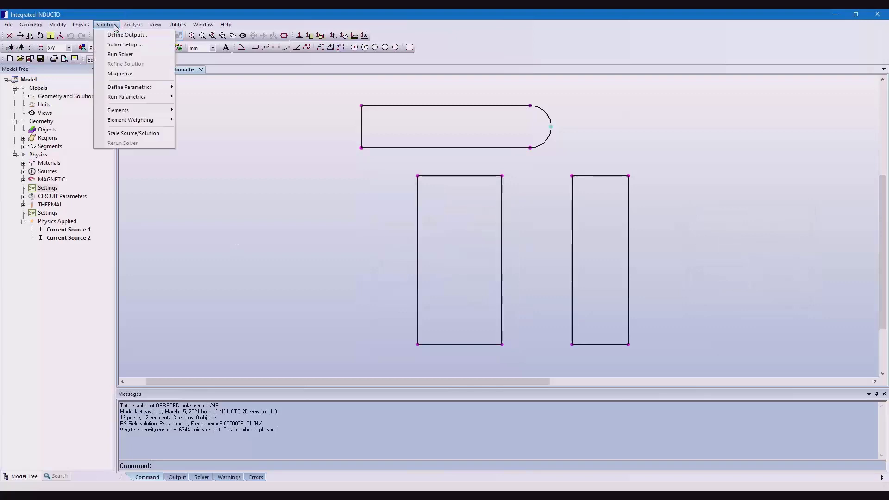
pyautogui.click(120, 54)
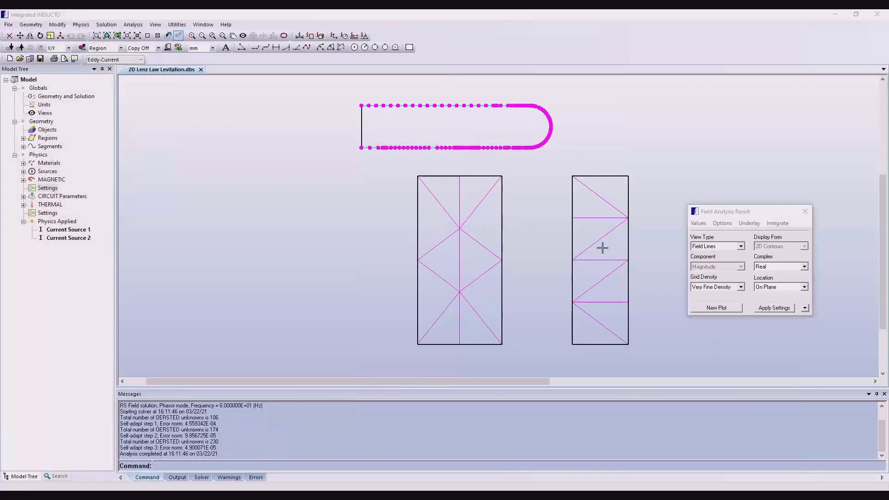
pyautogui.click(723, 308)
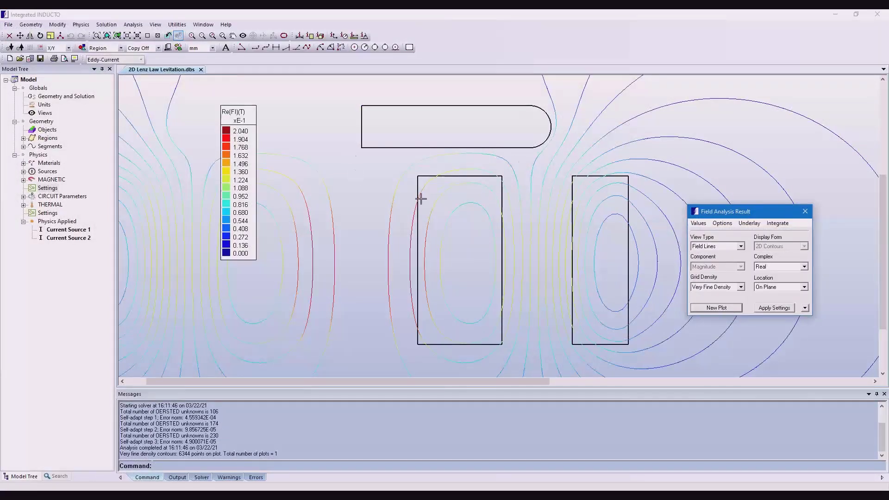
pyautogui.click(806, 211)
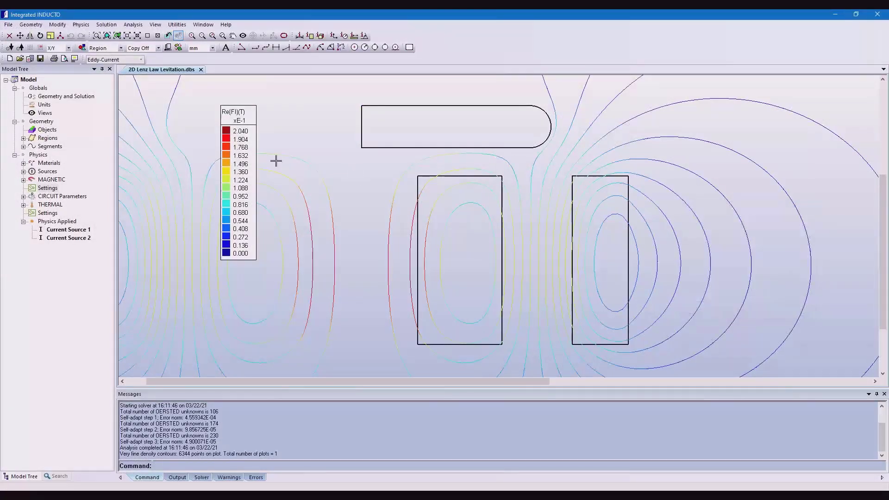
# Step: Set the frequency in the Magnetic Settings back to 60 Hz
pyautogui.doubleClick(36, 189)
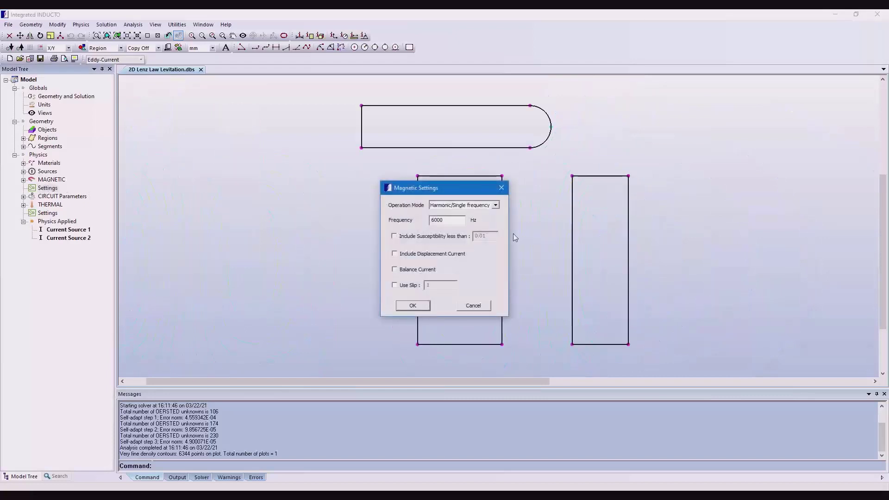
pyautogui.click(452, 222)
pyautogui.press('BackSpace')
pyautogui.press('BackSpace')
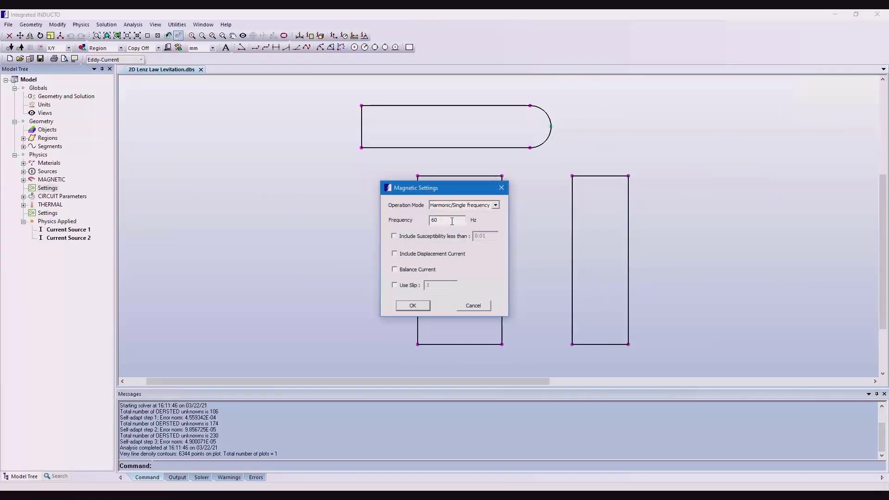
pyautogui.click(416, 305)
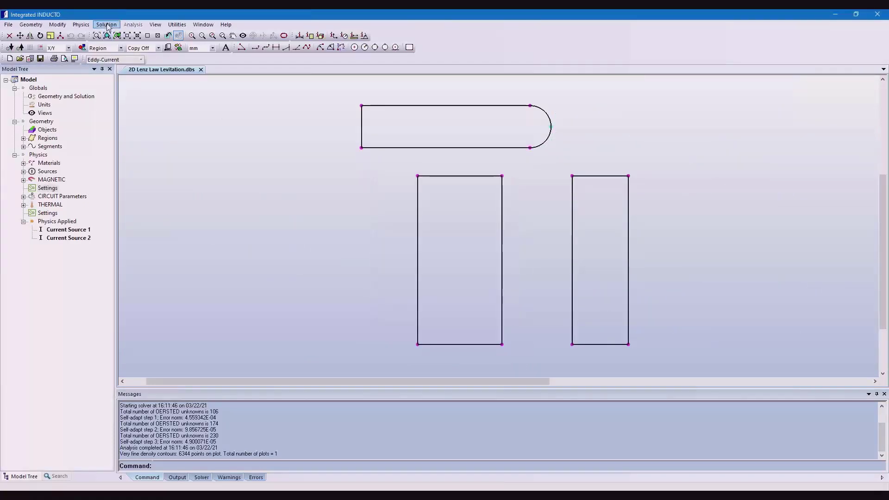
# Step: Rerun the solver at 60 Hz and plot the field lines on the plane again
pyautogui.click(106, 25)
pyautogui.click(116, 57)
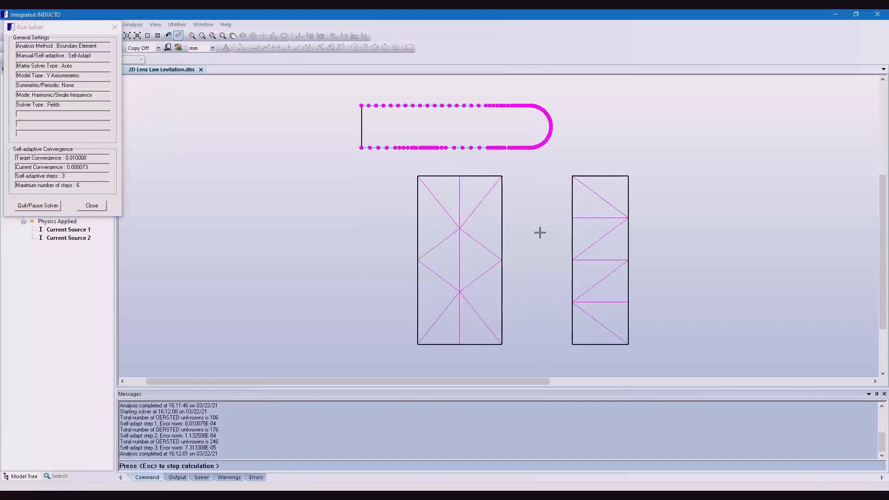
pyautogui.click(704, 311)
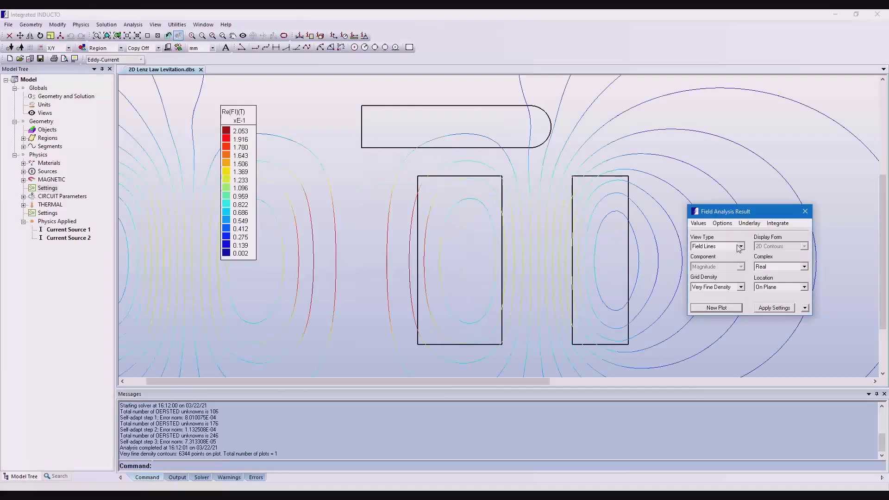
# Step: Plot the real J-Field as 2D contours on the aluminum region at Very Fine Density
pyautogui.click(740, 246)
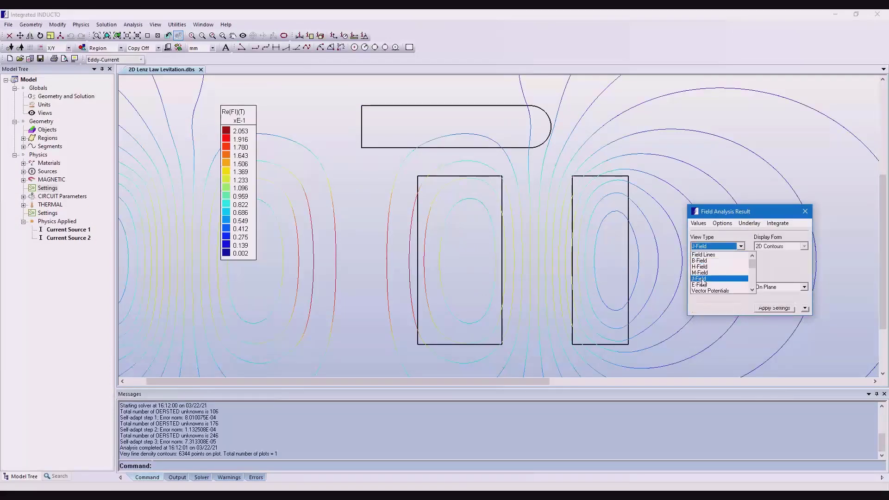
pyautogui.click(702, 280)
pyautogui.click(771, 288)
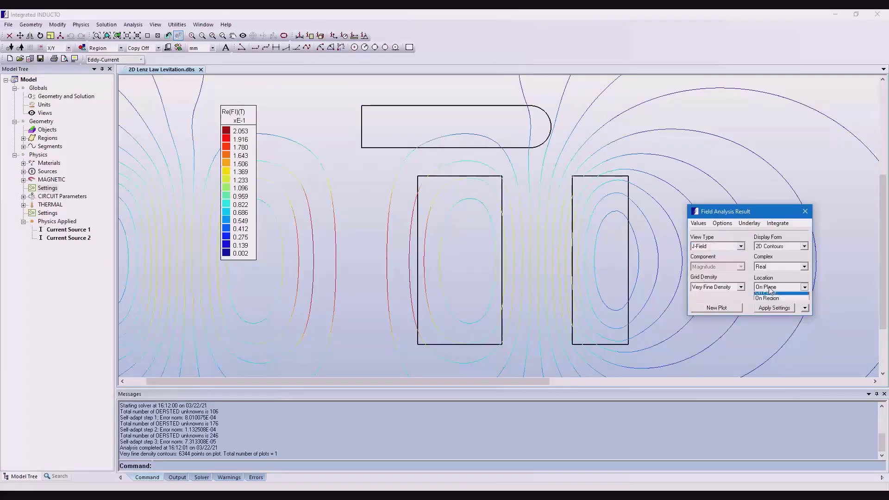
pyautogui.click(772, 300)
pyautogui.click(719, 307)
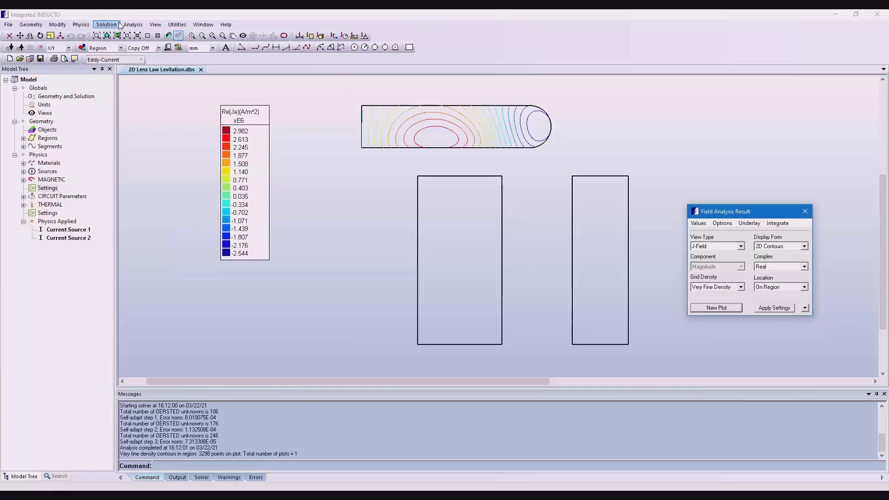
# Step: Change the solution type from a single field to coupled fields with Inductive Heating
pyautogui.doubleClick(74, 98)
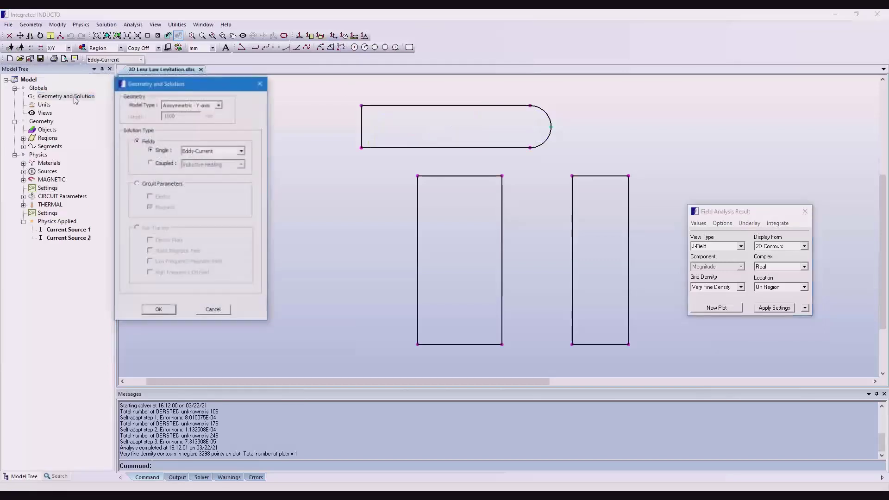
pyautogui.click(152, 164)
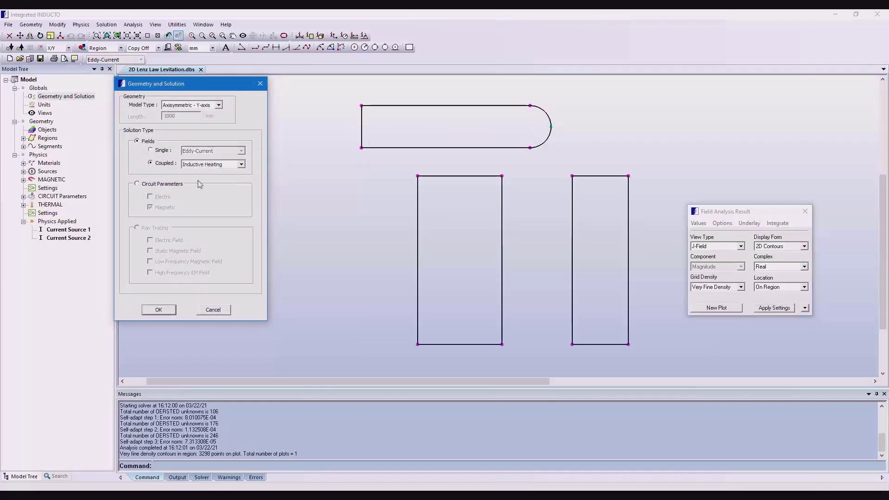
pyautogui.click(159, 310)
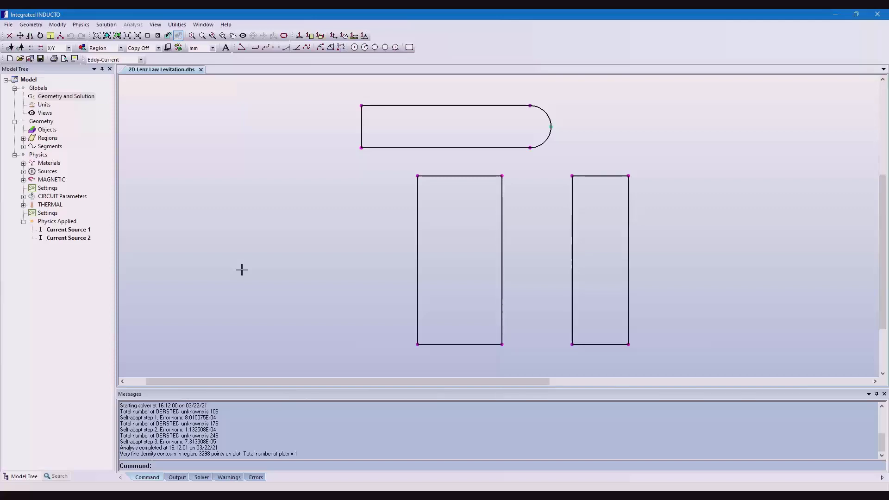
# Step: Run the solver for the coupled Inductive Heating solution and switch the application mode to Thermal
pyautogui.click(106, 25)
pyautogui.click(116, 53)
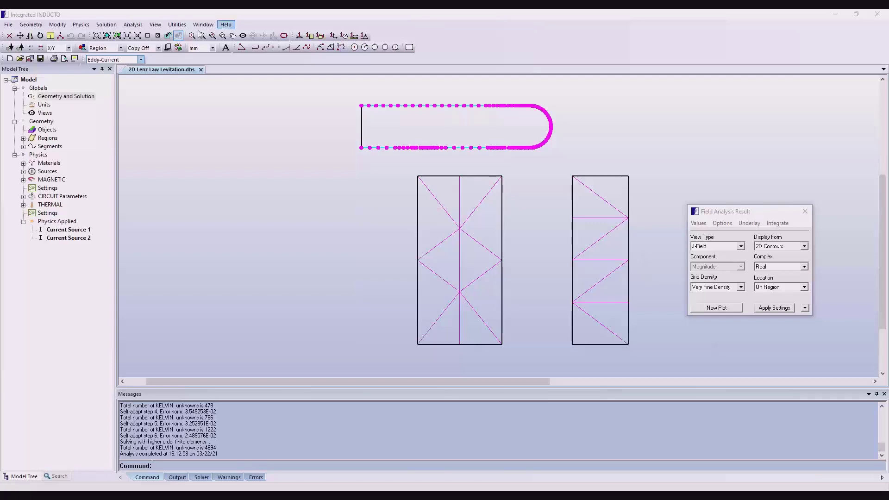
pyautogui.click(111, 59)
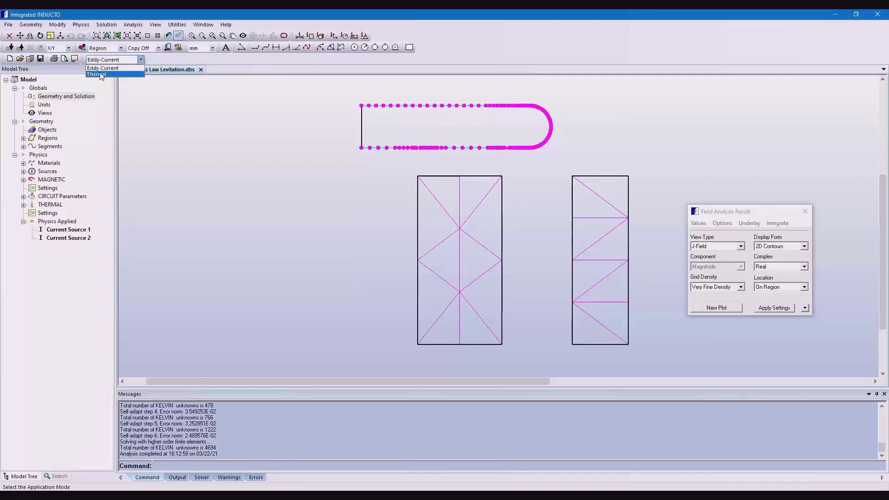
pyautogui.click(100, 75)
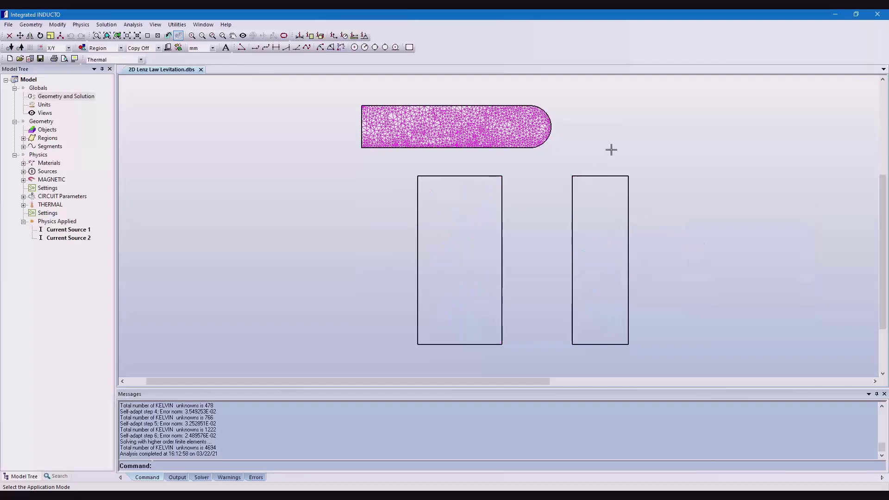
# Step: Plot the temperatures as 2D contours at Very Fine Density on the rounded aluminum region
pyautogui.click(133, 24)
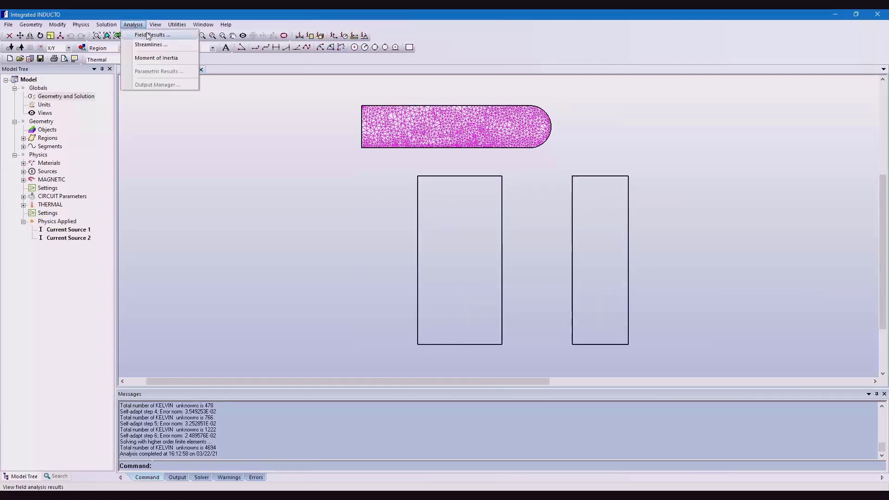
pyautogui.click(147, 33)
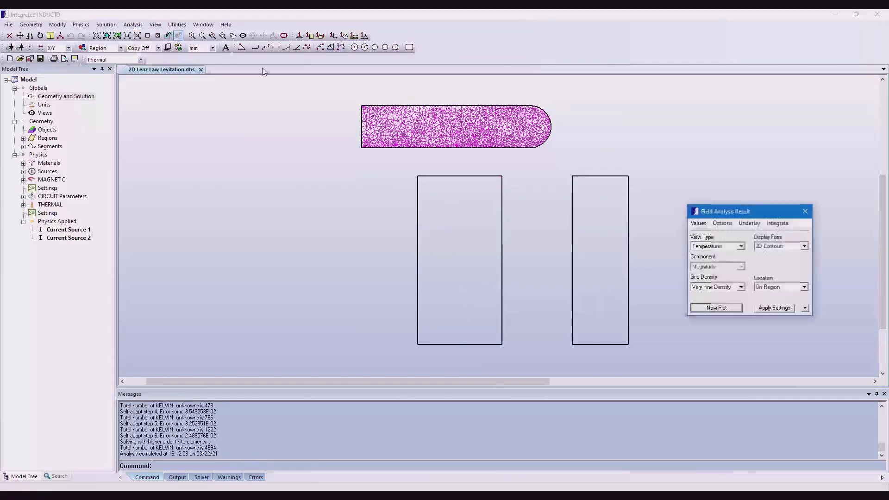
pyautogui.click(717, 307)
pyautogui.click(448, 133)
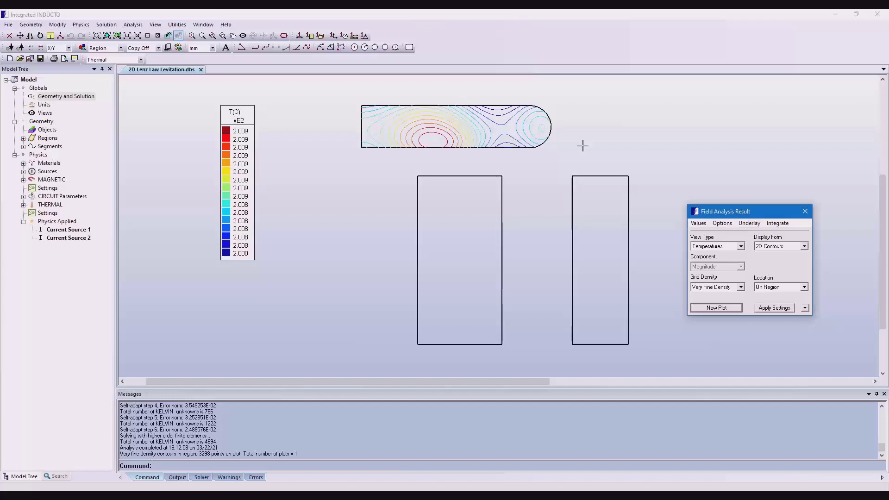
pyautogui.rightClick(549, 112)
pyautogui.press('Escape')
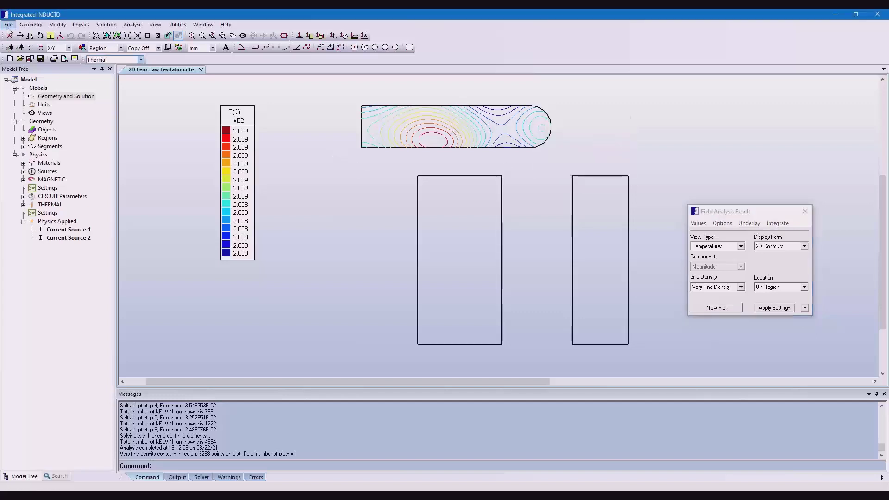
# Step: Open the recent file 2D Lenz Law Levitation - coupled transient.dbs without saving the current model
pyautogui.click(9, 25)
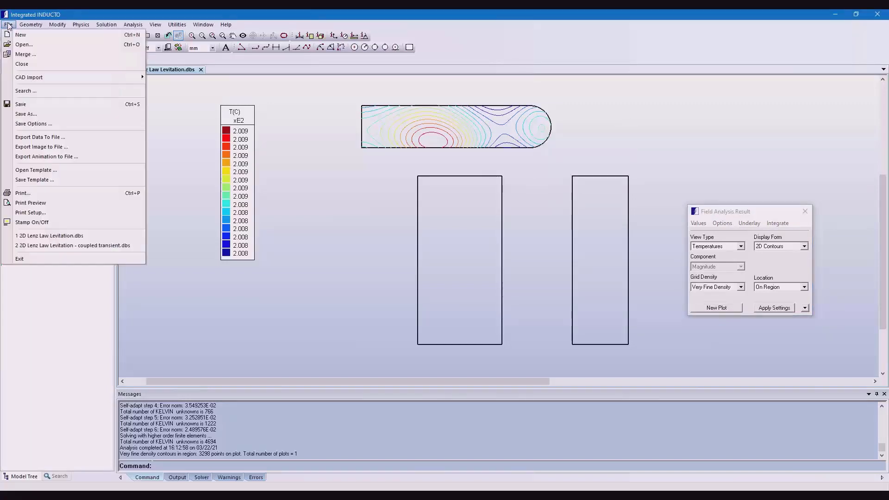
pyautogui.click(56, 245)
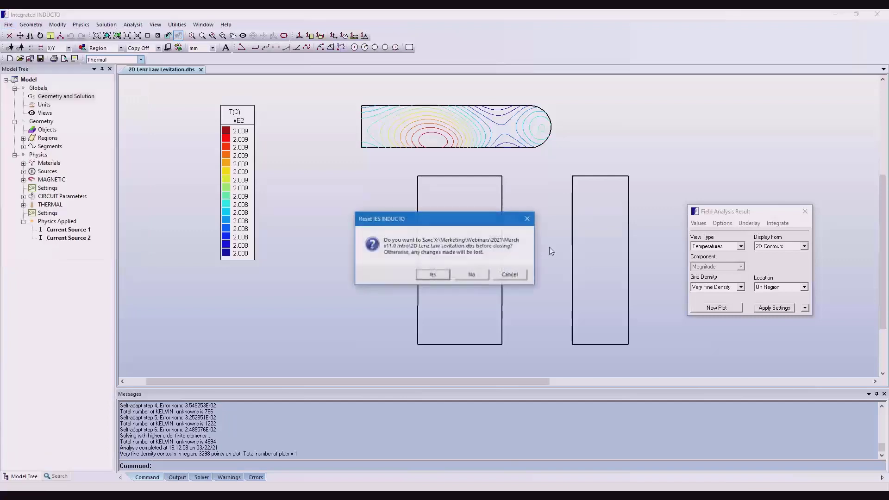
pyautogui.click(471, 274)
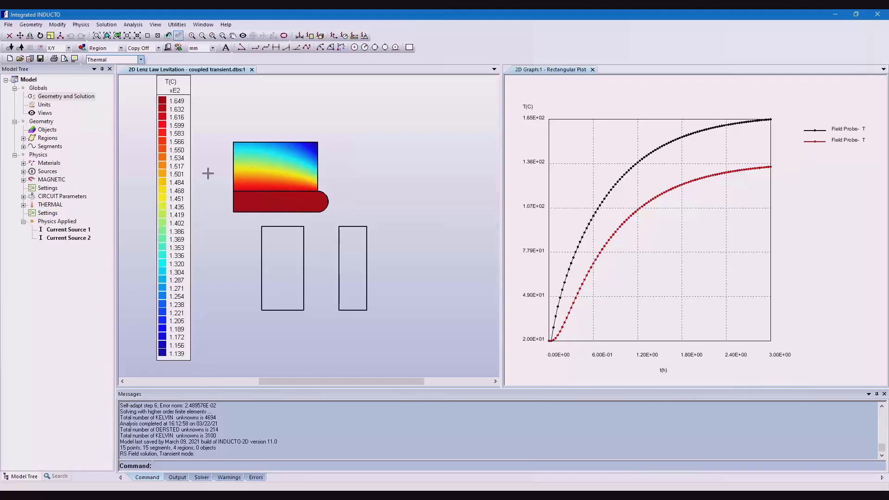
# Step: Expand the materials list and highlight the regions assigned Glass and Aluminum (pure)
pyautogui.click(48, 163)
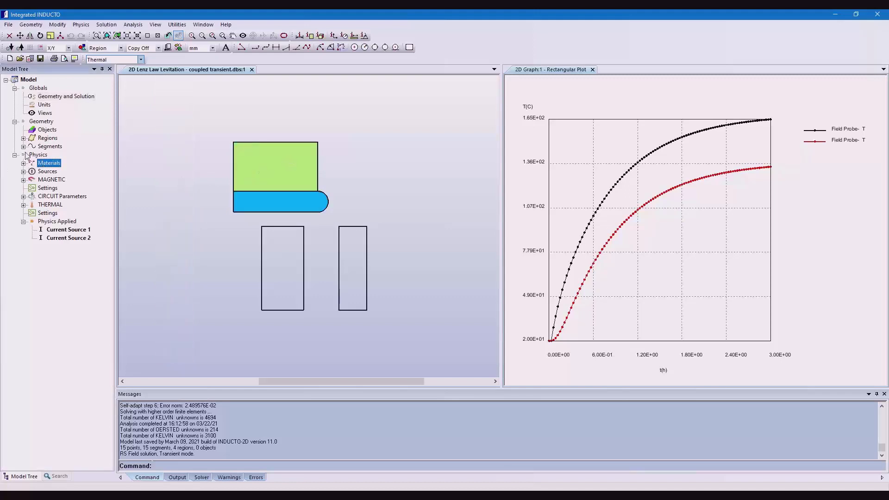
pyautogui.click(23, 163)
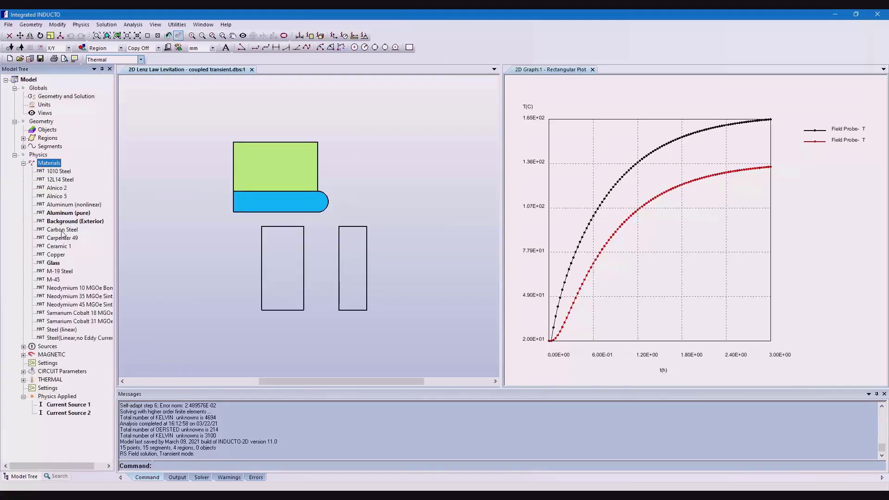
pyautogui.click(53, 263)
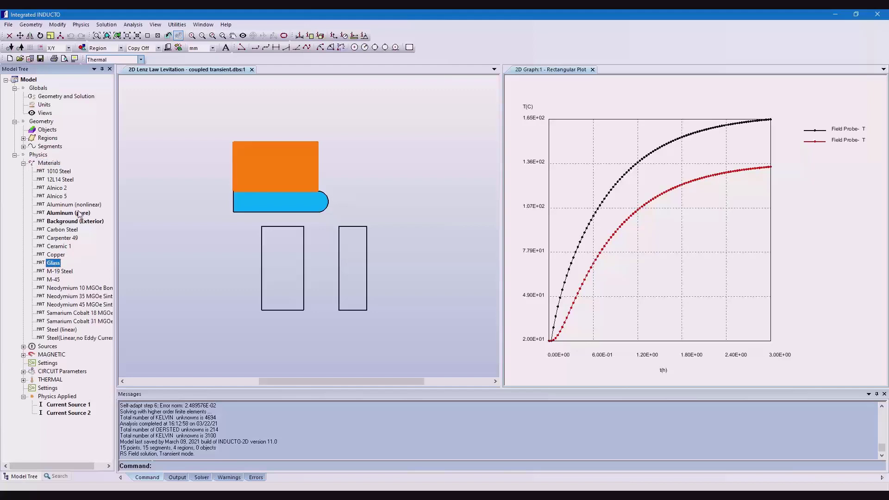
pyautogui.click(79, 214)
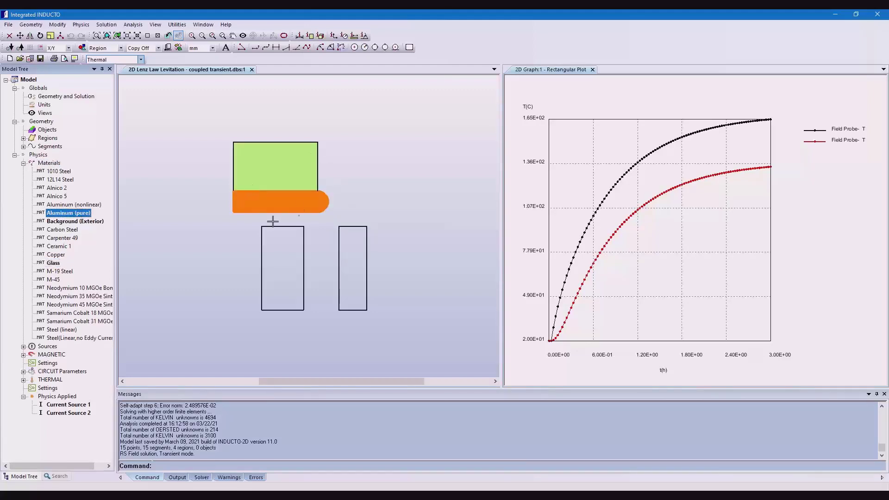
pyautogui.click(133, 24)
pyautogui.click(142, 33)
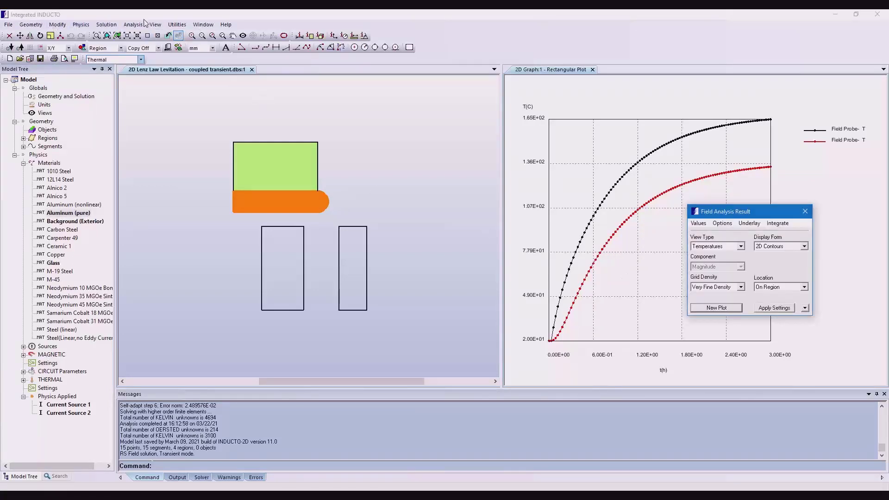
pyautogui.click(805, 211)
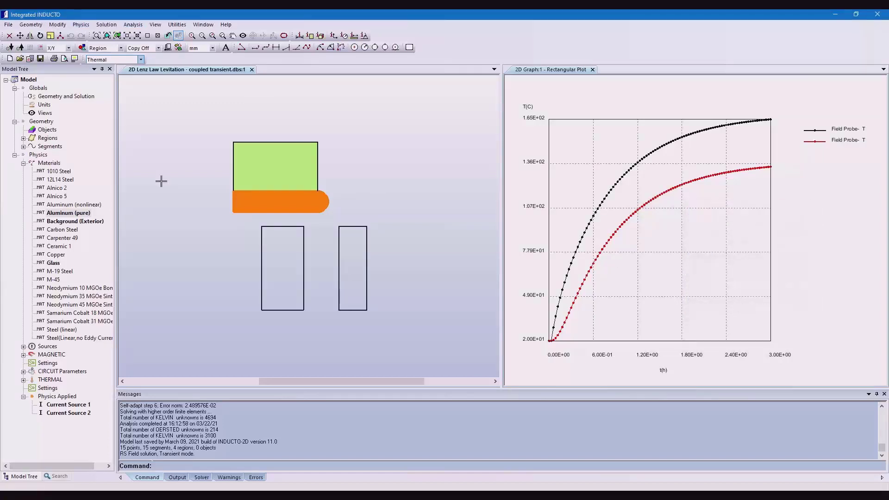
# Step: Animate the 2D Contour on Region plot over the solution steps in the Output Manager
pyautogui.click(134, 24)
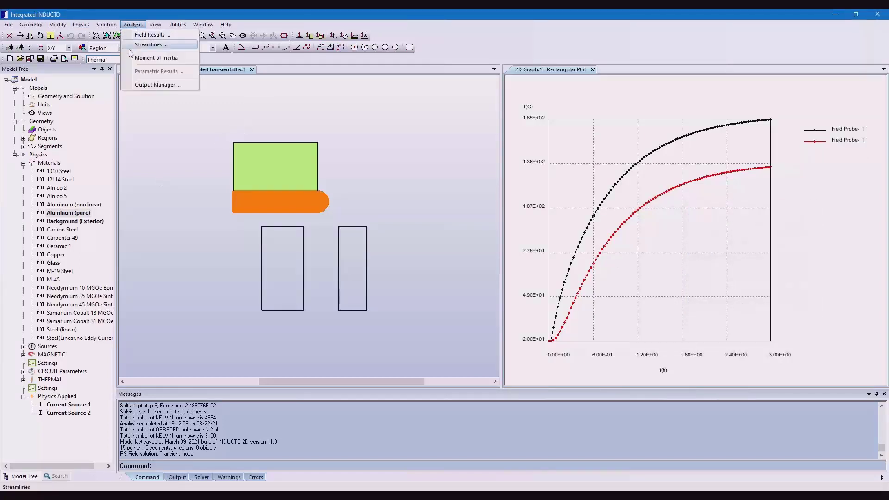
pyautogui.click(148, 87)
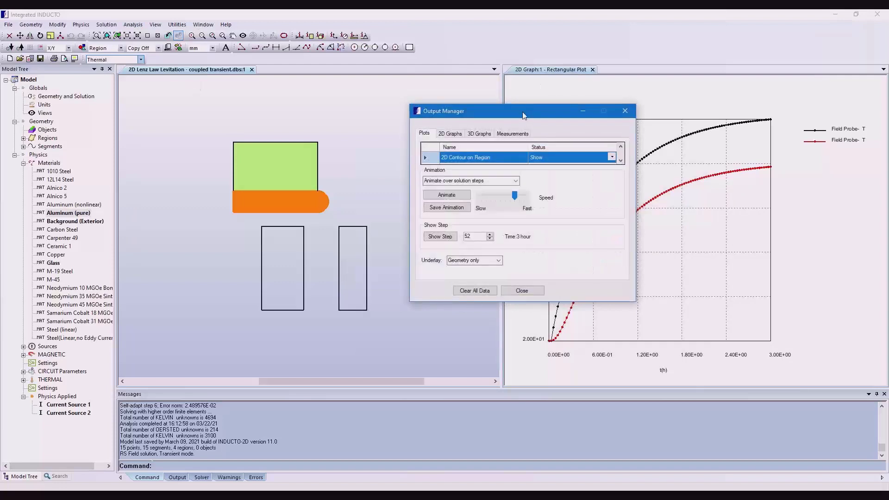
pyautogui.moveTo(523, 115); pyautogui.dragTo(514, 85)
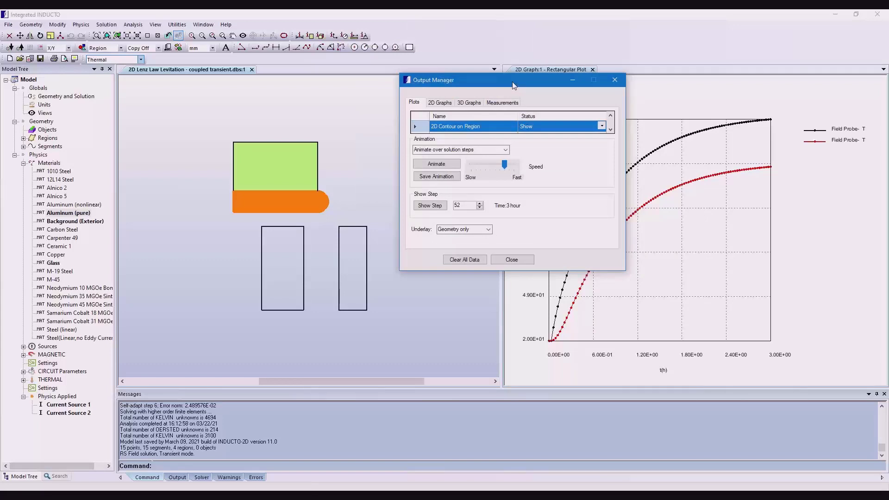
pyautogui.click(447, 168)
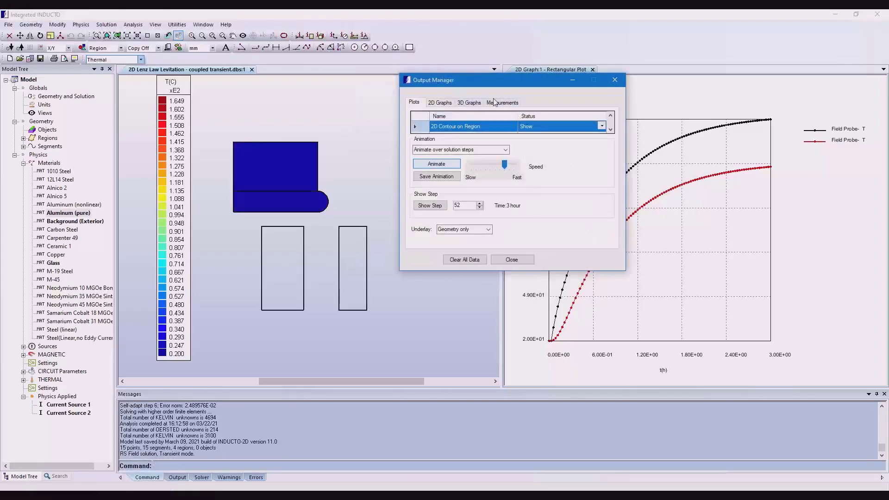
# Step: Locate both Field Probe measurements on the model and uncover the temperature-time graph for comparison
pyautogui.click(497, 103)
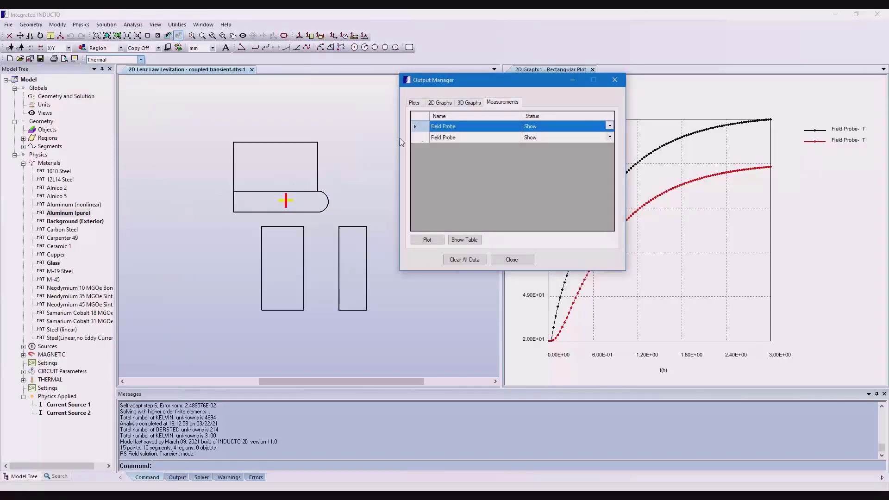
pyautogui.click(425, 138)
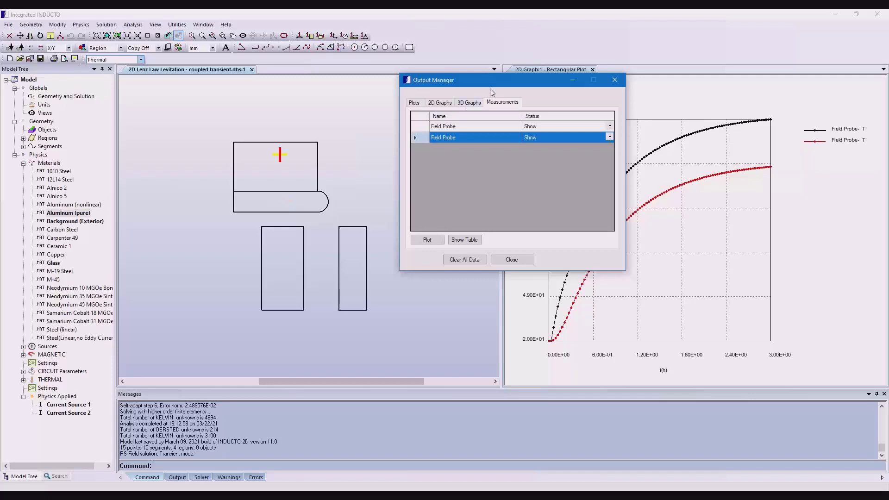
pyautogui.moveTo(492, 93); pyautogui.dragTo(257, 105)
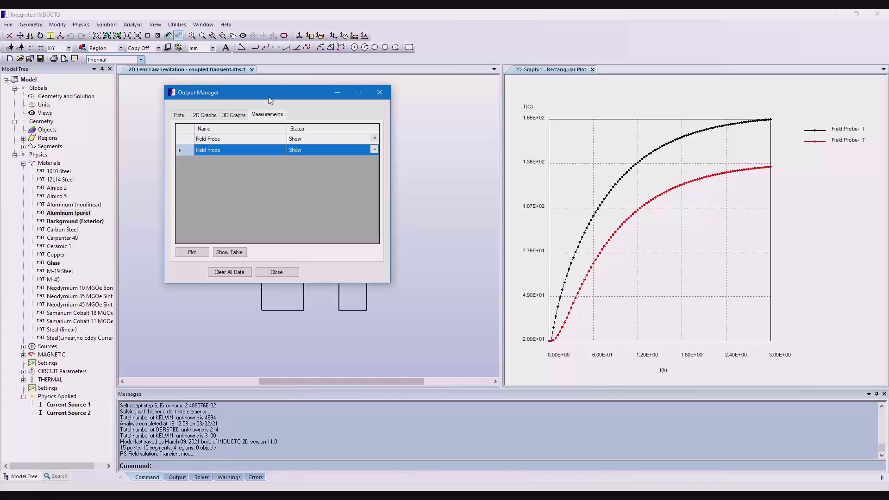
pyautogui.moveTo(270, 100); pyautogui.dragTo(372, 185)
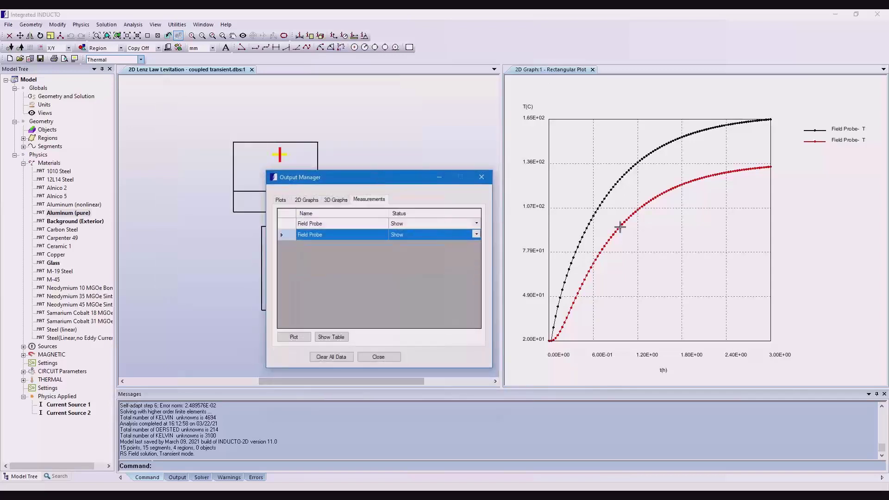